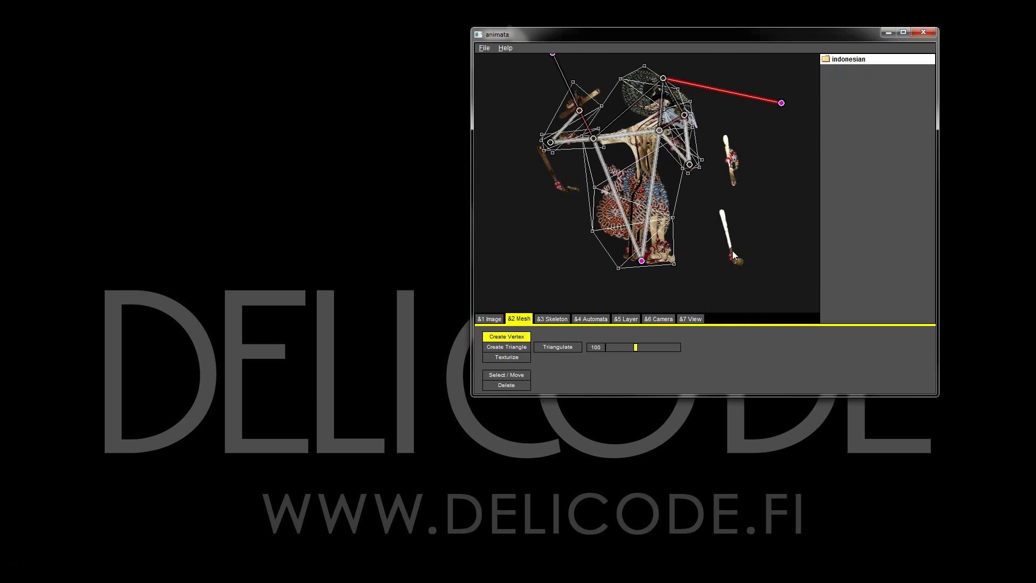
# - Turn on Output show in the View settings to display the textured puppet in its own window
pyautogui.click(591, 319)
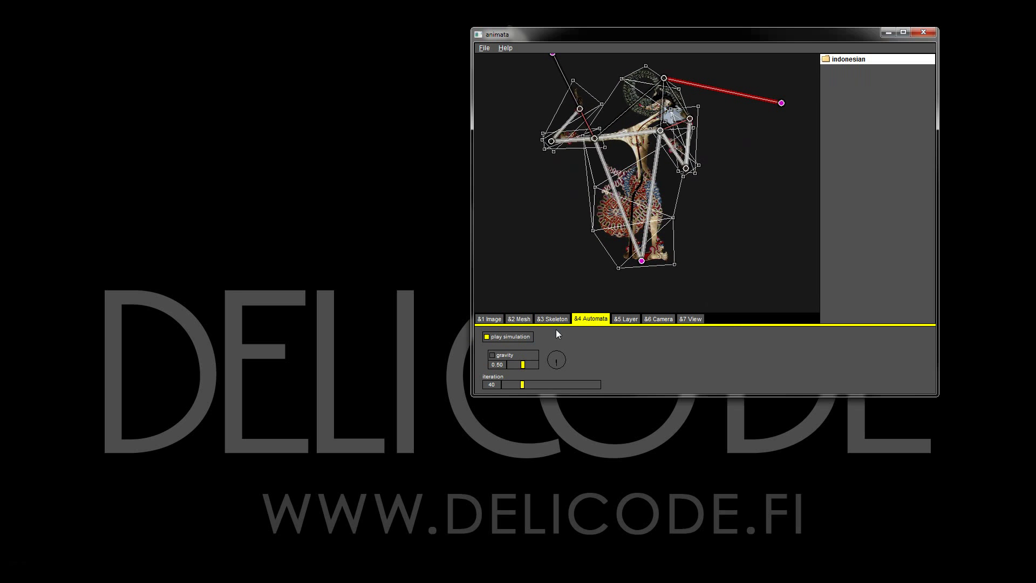
pyautogui.click(693, 319)
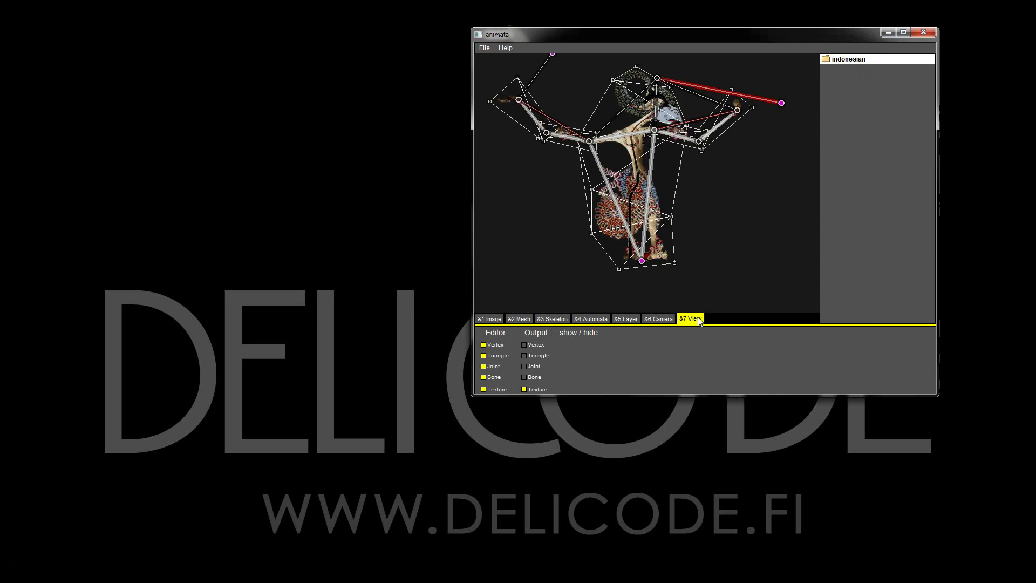
pyautogui.click(555, 332)
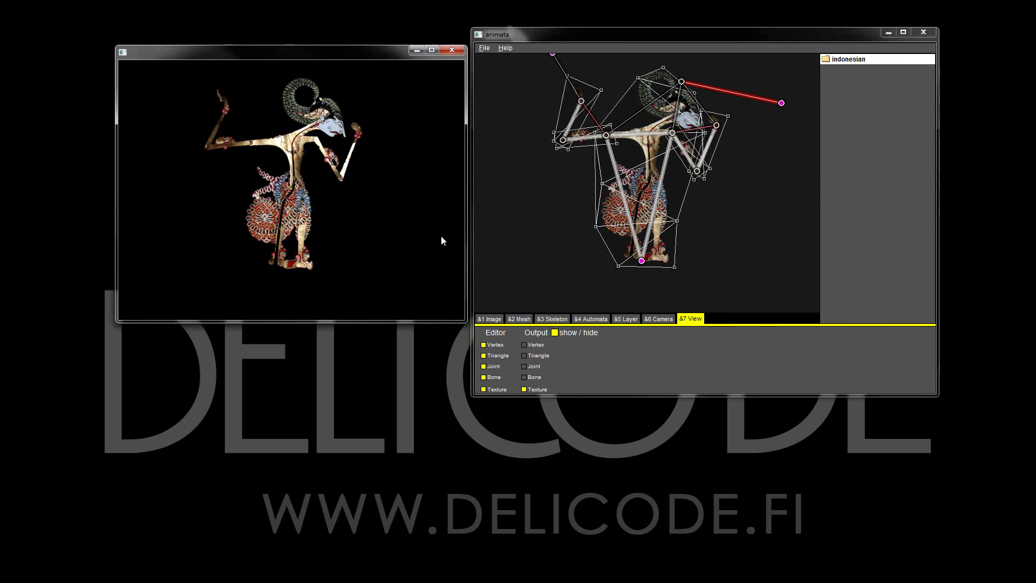
# - Delete the red spring bones and their leftover end joint from both puppet arms
pyautogui.click(567, 319)
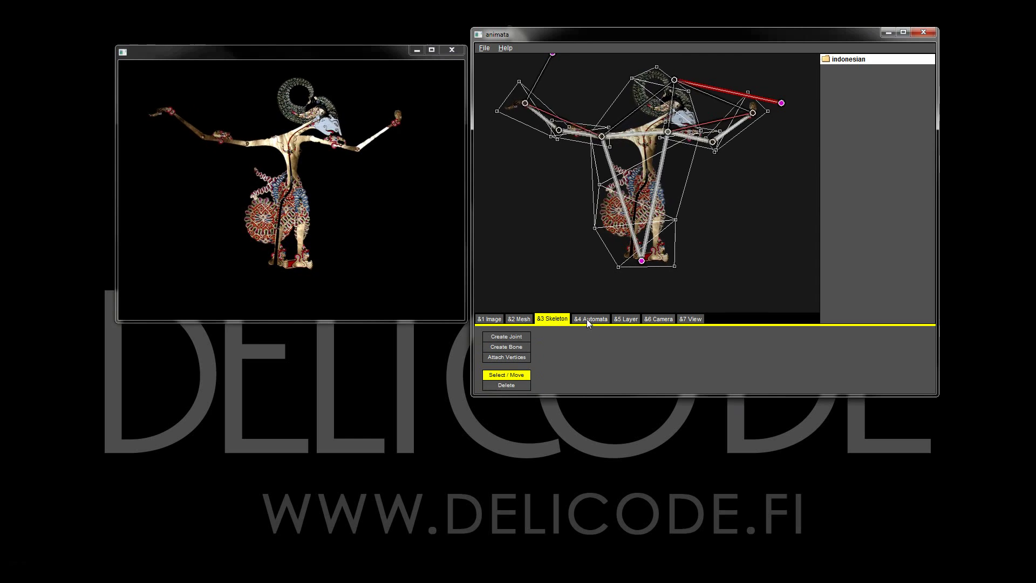
pyautogui.click(505, 384)
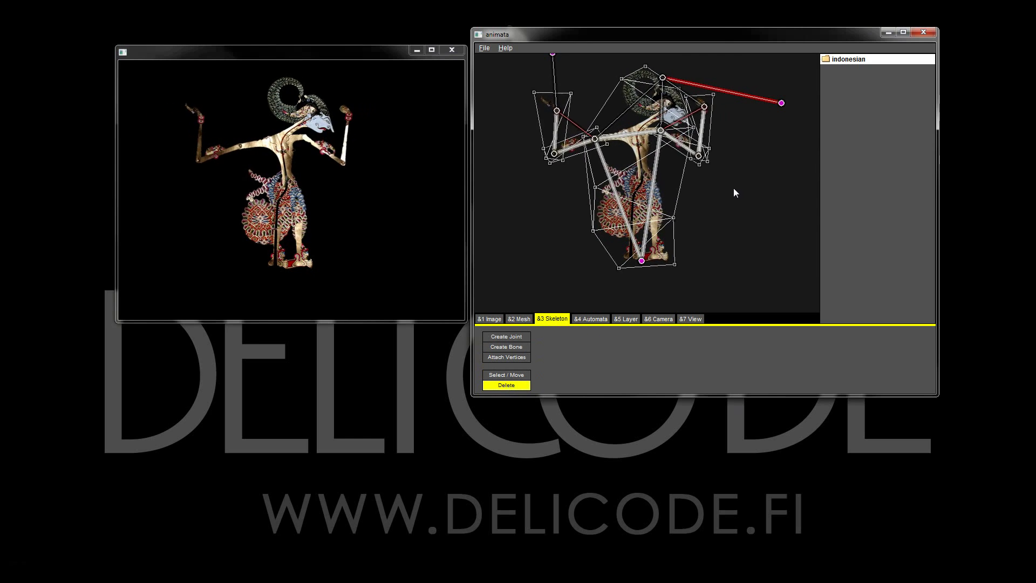
pyautogui.click(742, 96)
pyautogui.click(782, 102)
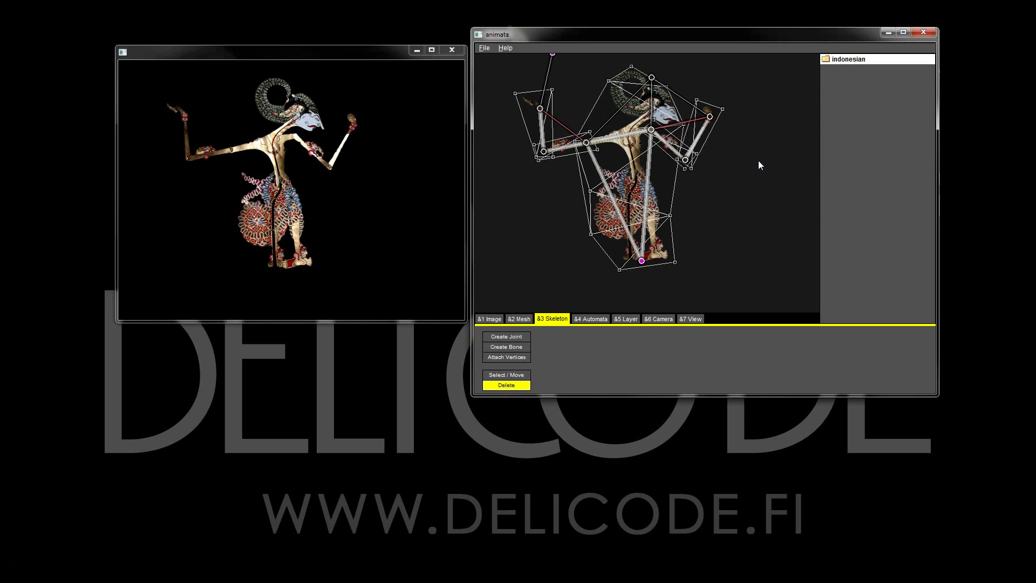
pyautogui.click(692, 122)
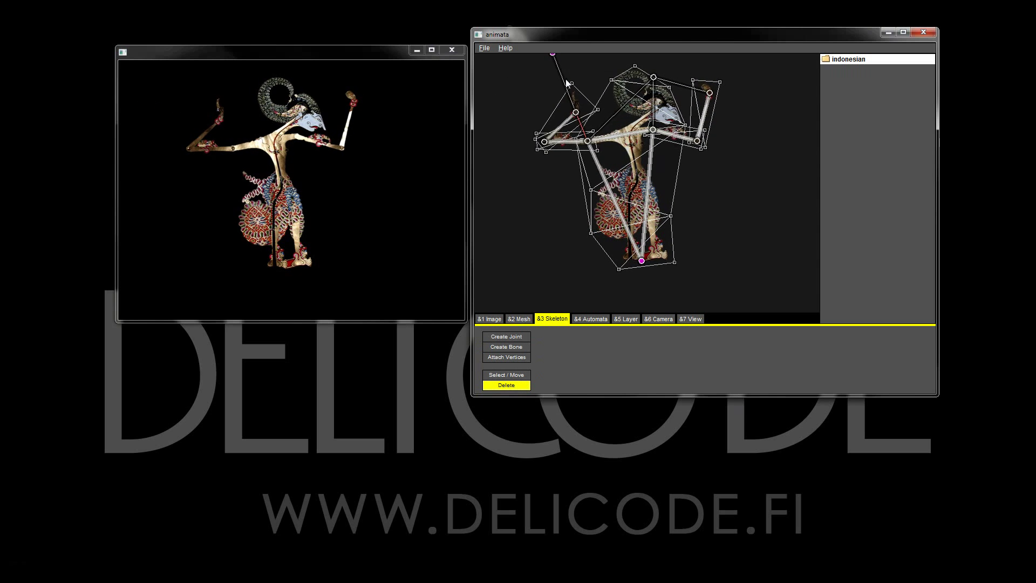
pyautogui.click(575, 121)
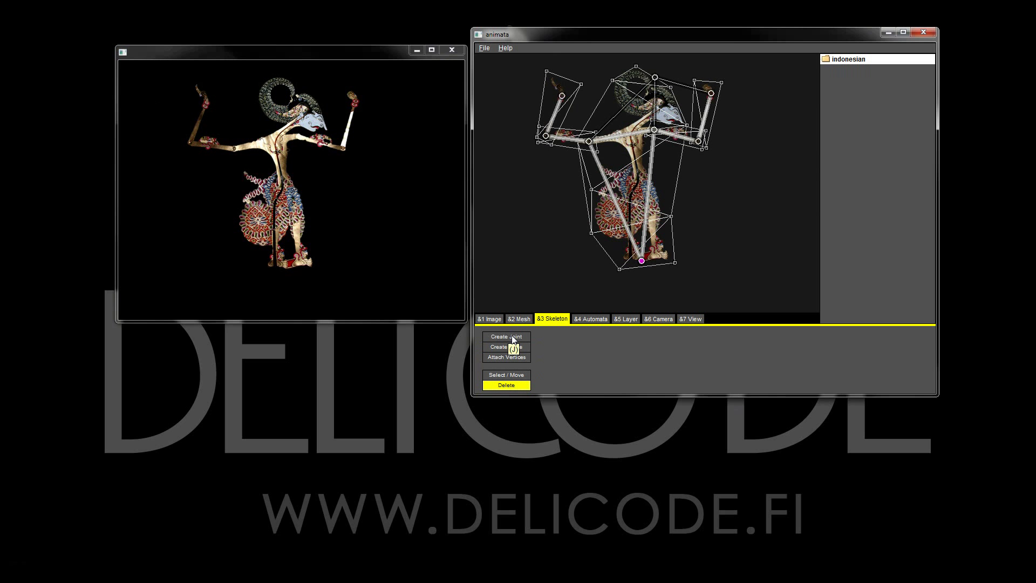
# - Select the joint at the puppet's feet and untick its fixed option
pyautogui.click(518, 375)
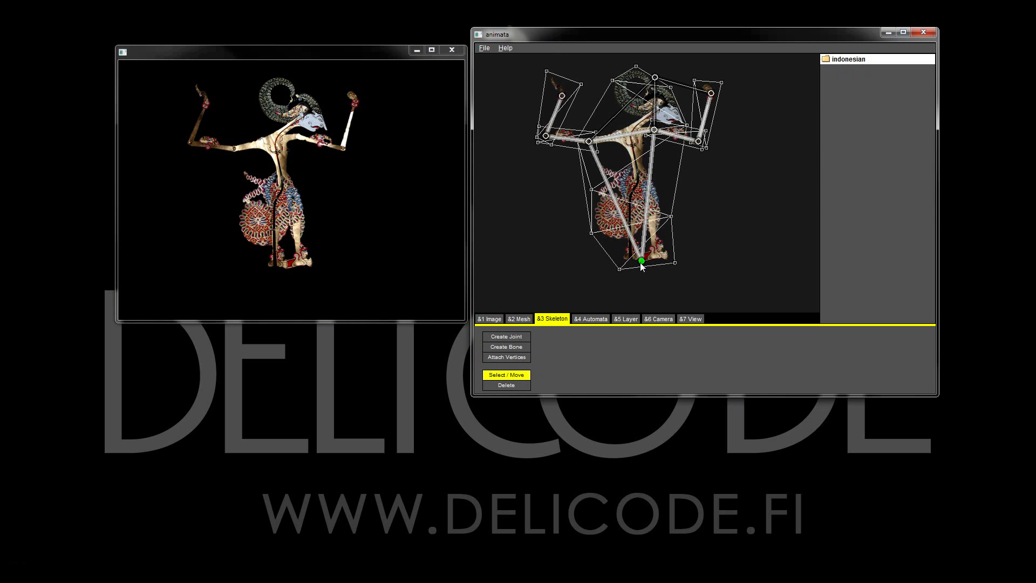
pyautogui.click(641, 261)
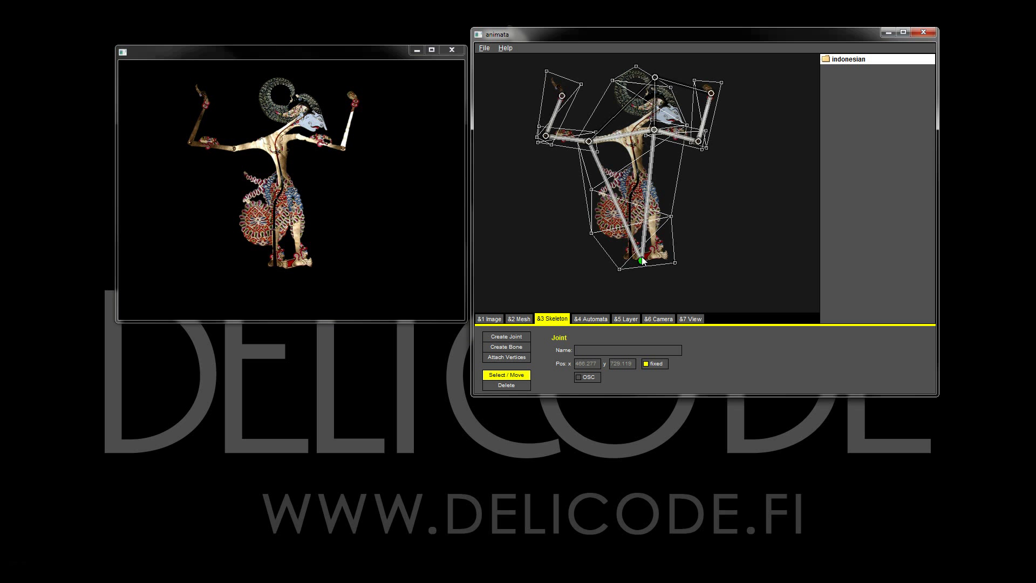
pyautogui.click(645, 364)
pyautogui.click(646, 364)
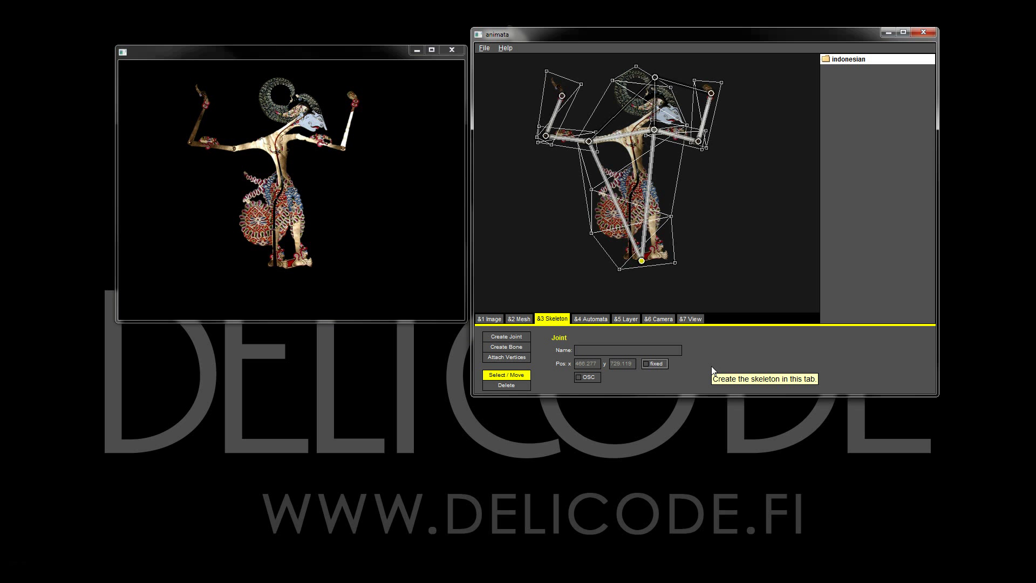
# - Add a new layer and rename it 'NI mate'
pyautogui.click(627, 319)
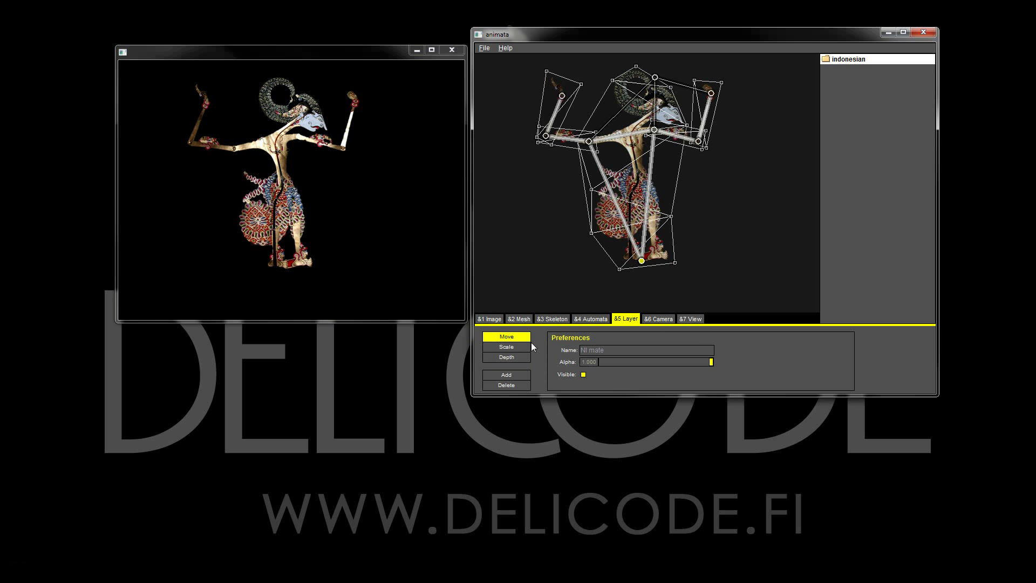
pyautogui.click(516, 376)
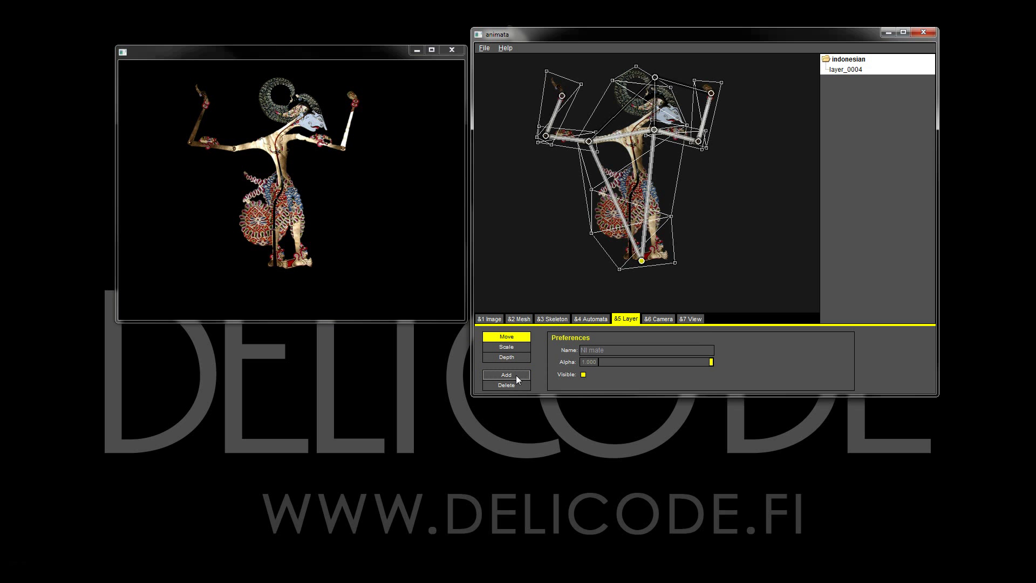
pyautogui.click(846, 70)
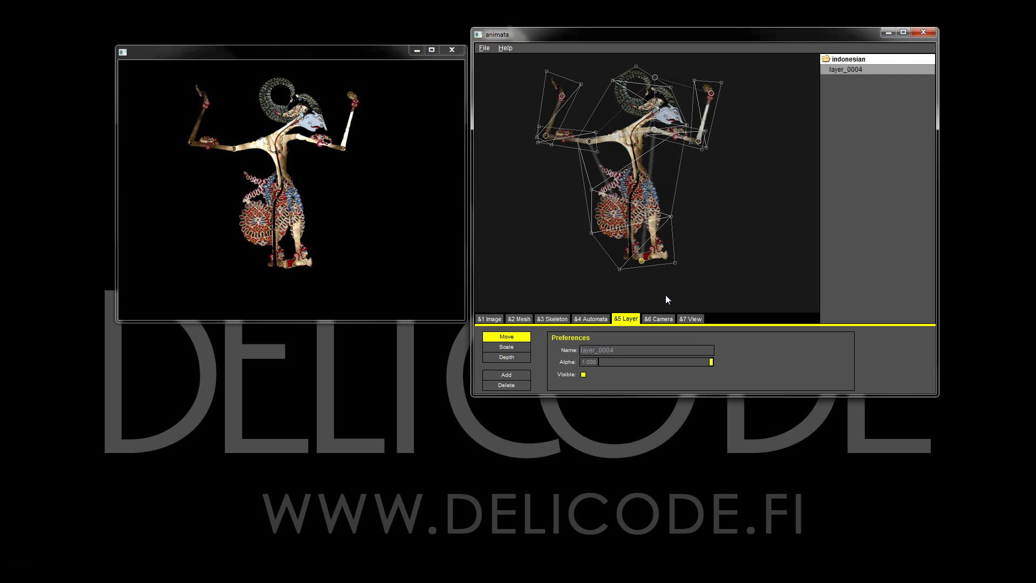
pyautogui.write('NI mate')
# - Fade the indonesian layer's alpha to about 0.236, then reselect the NI mate layer
pyautogui.click(847, 59)
pyautogui.moveTo(710, 361); pyautogui.dragTo(627, 361)
pyautogui.click(864, 71)
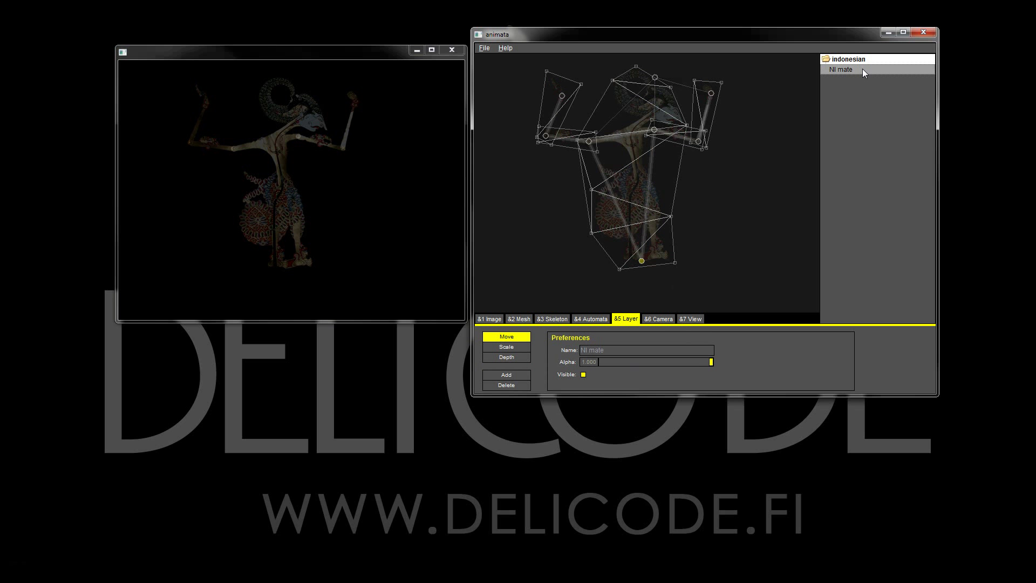
# - Place new joints for the left hand, left elbow and left shoulder
pyautogui.click(553, 319)
pyautogui.click(510, 335)
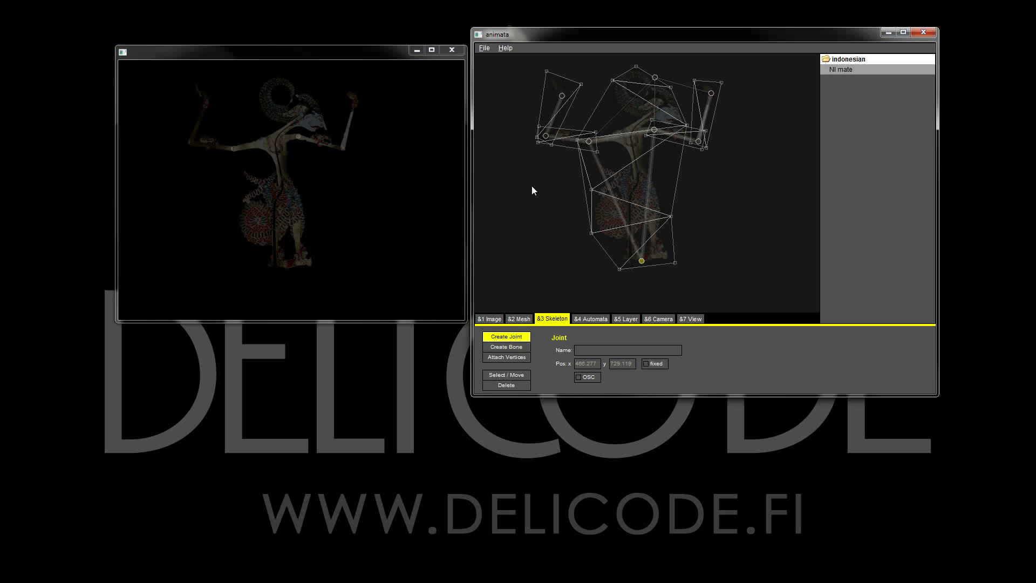
pyautogui.click(531, 113)
pyautogui.click(540, 176)
pyautogui.click(587, 142)
# - Connect bones from the left hand through both shoulders to the right hand
pyautogui.click(513, 348)
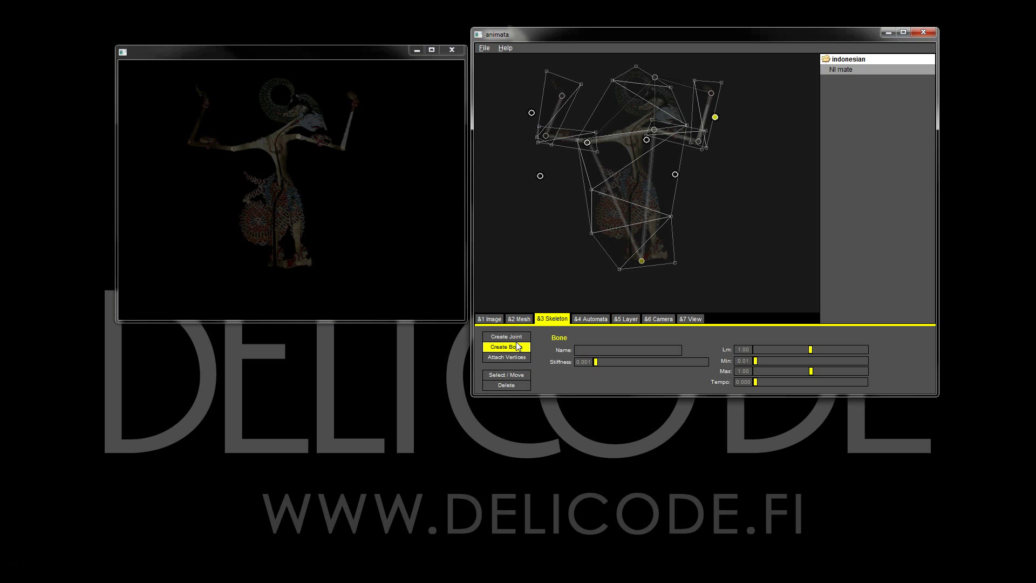
pyautogui.click(539, 175)
pyautogui.click(587, 143)
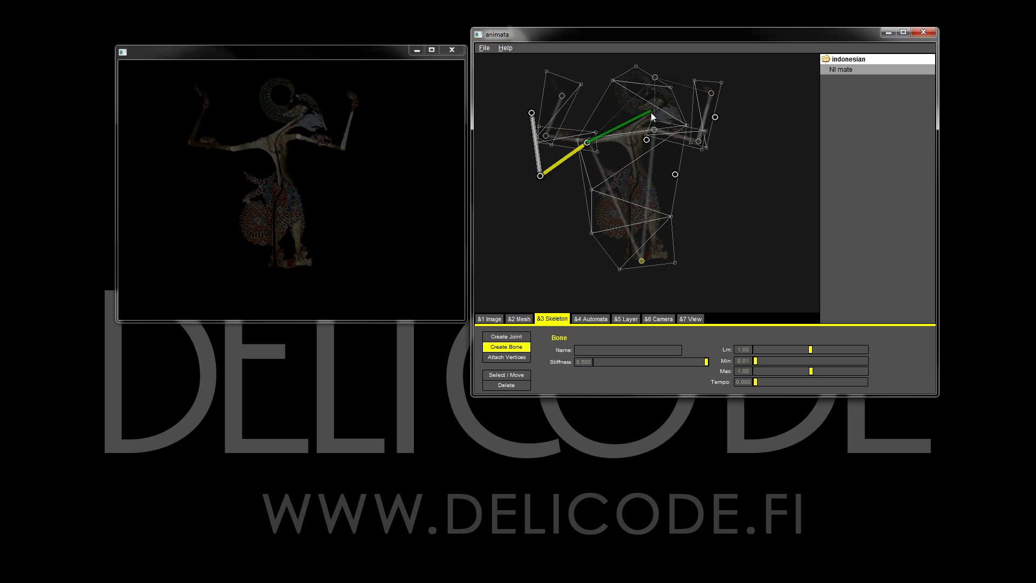
pyautogui.click(646, 139)
pyautogui.click(675, 175)
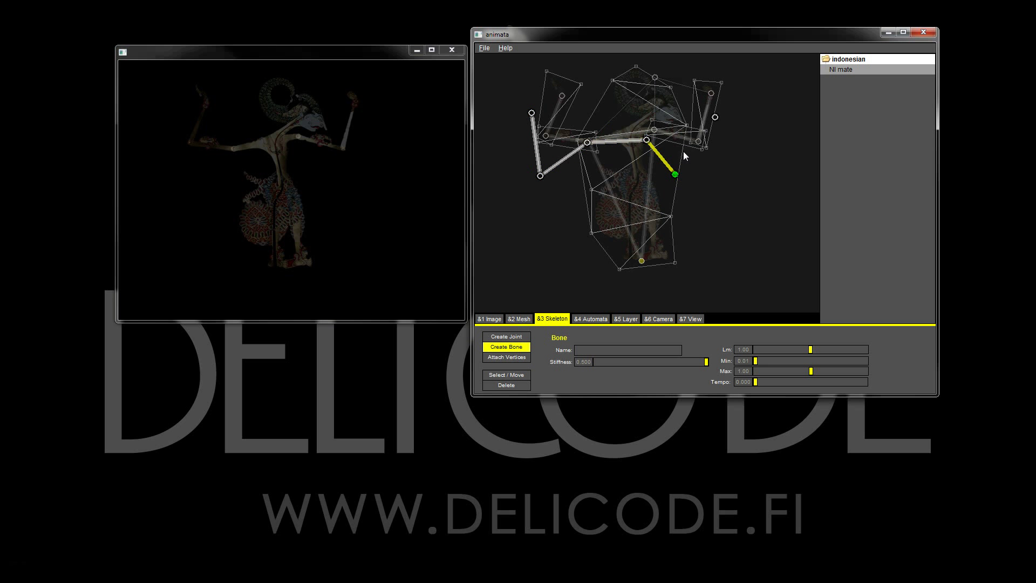
pyautogui.click(715, 117)
pyautogui.click(759, 174)
# - Lower stiffness to 0.001 on both forearm and both upper-arm bones
pyautogui.moveTo(706, 361); pyautogui.dragTo(581, 365)
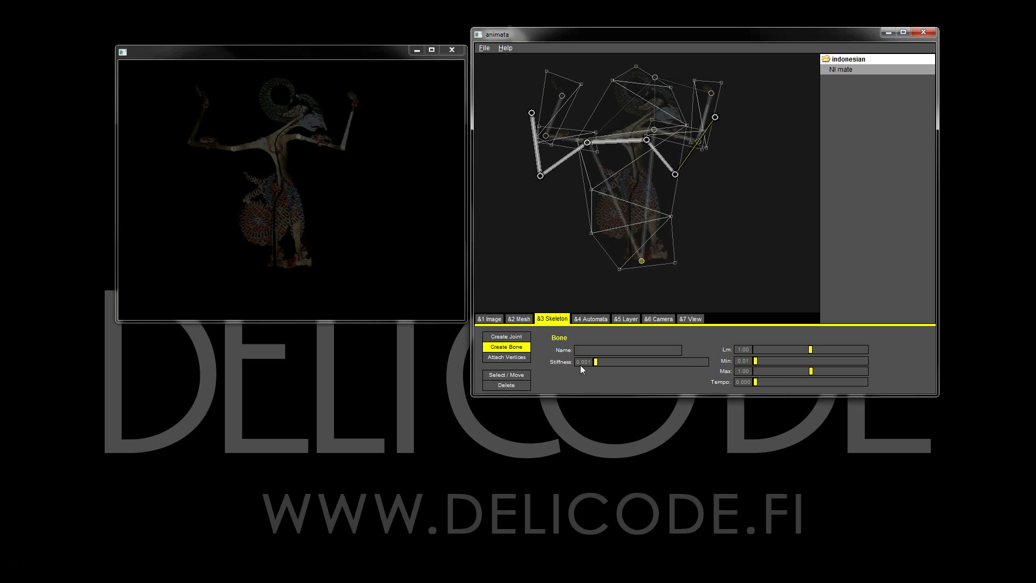
pyautogui.click(512, 373)
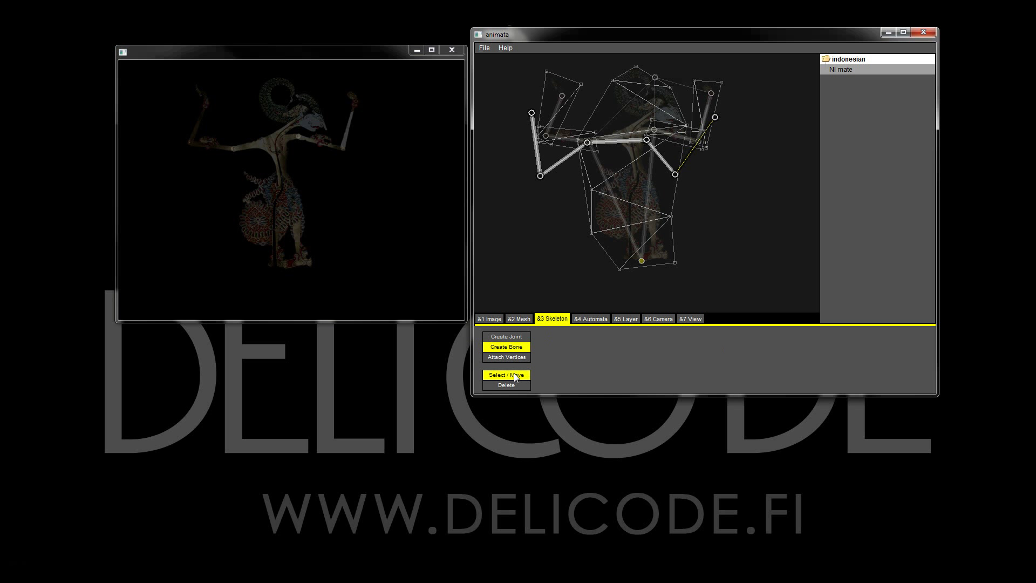
pyautogui.click(662, 157)
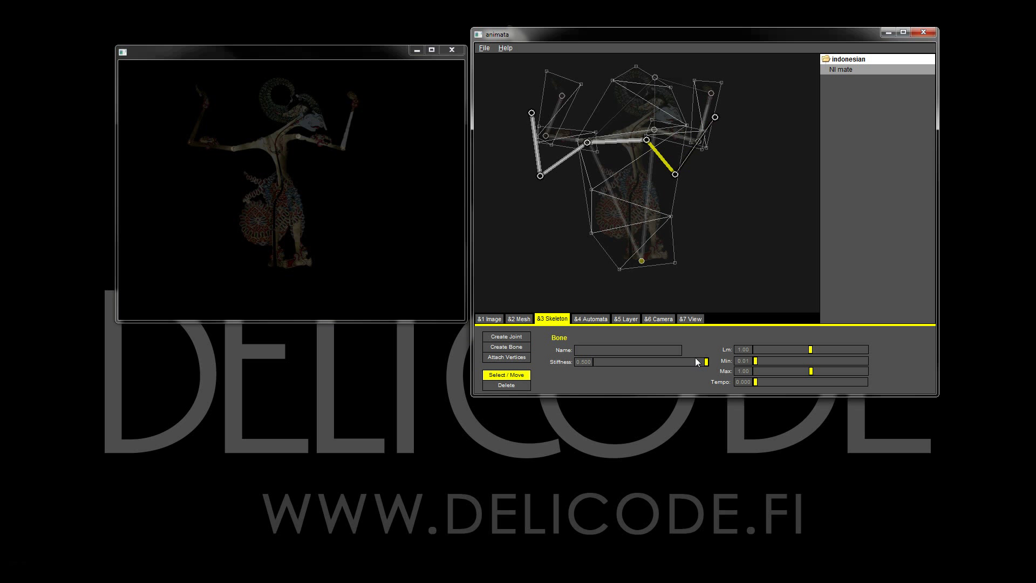
pyautogui.moveTo(705, 361); pyautogui.dragTo(594, 362)
pyautogui.click(563, 163)
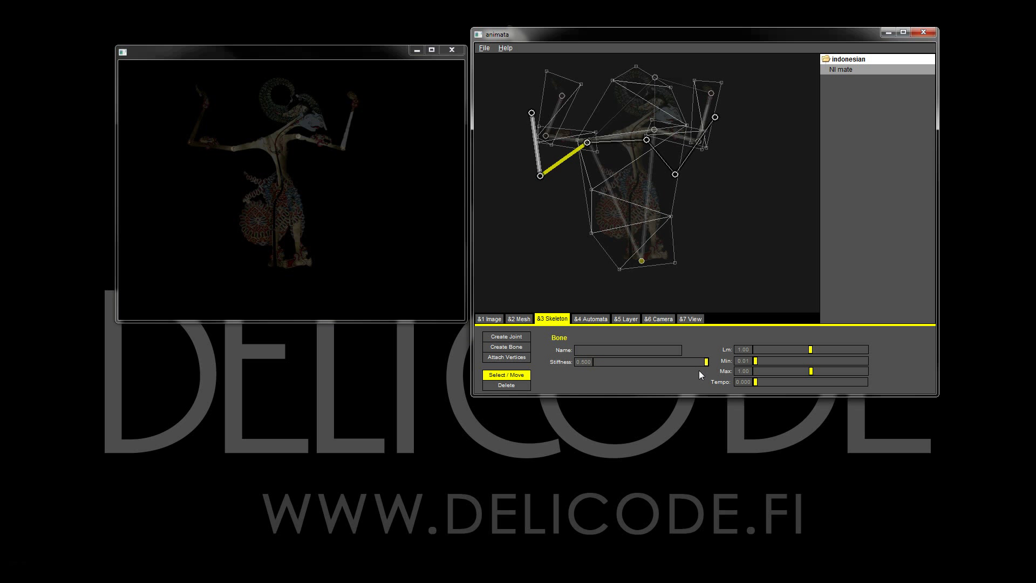
pyautogui.moveTo(705, 361); pyautogui.dragTo(594, 362)
pyautogui.click(534, 150)
pyautogui.moveTo(705, 362); pyautogui.dragTo(567, 362)
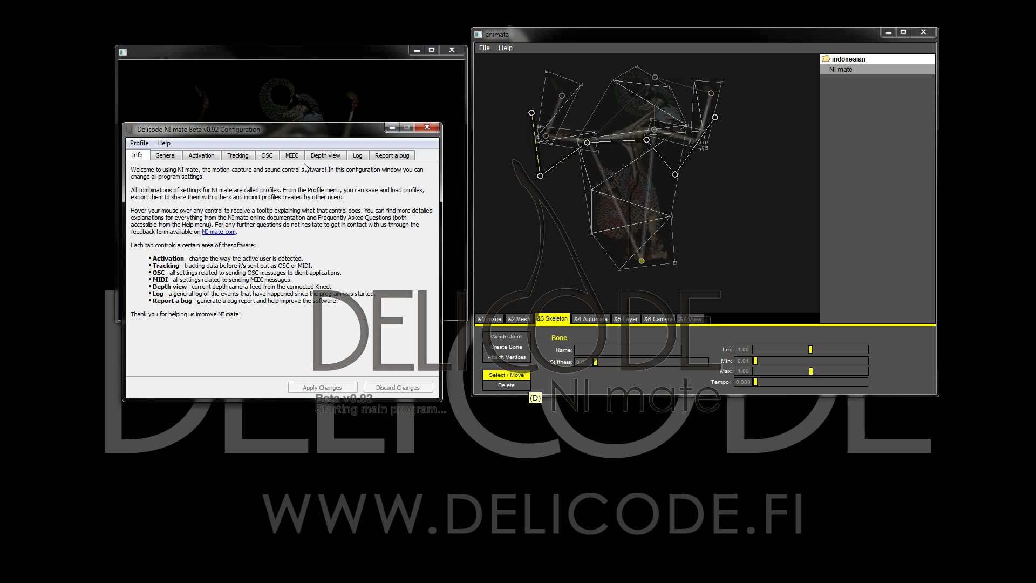
# - Create a new NI mate profile and apply its settings
pyautogui.click(143, 143)
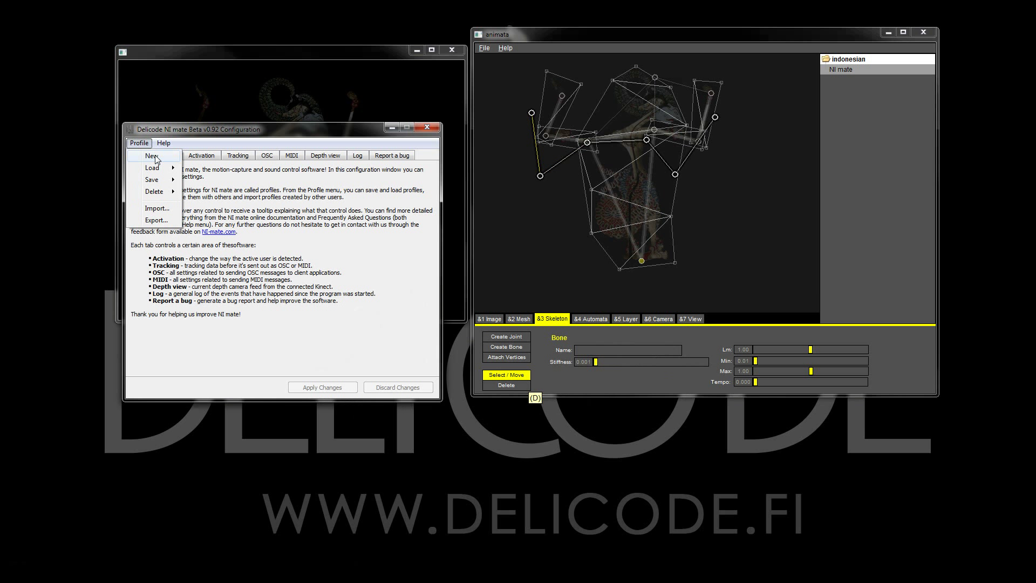
pyautogui.click(153, 157)
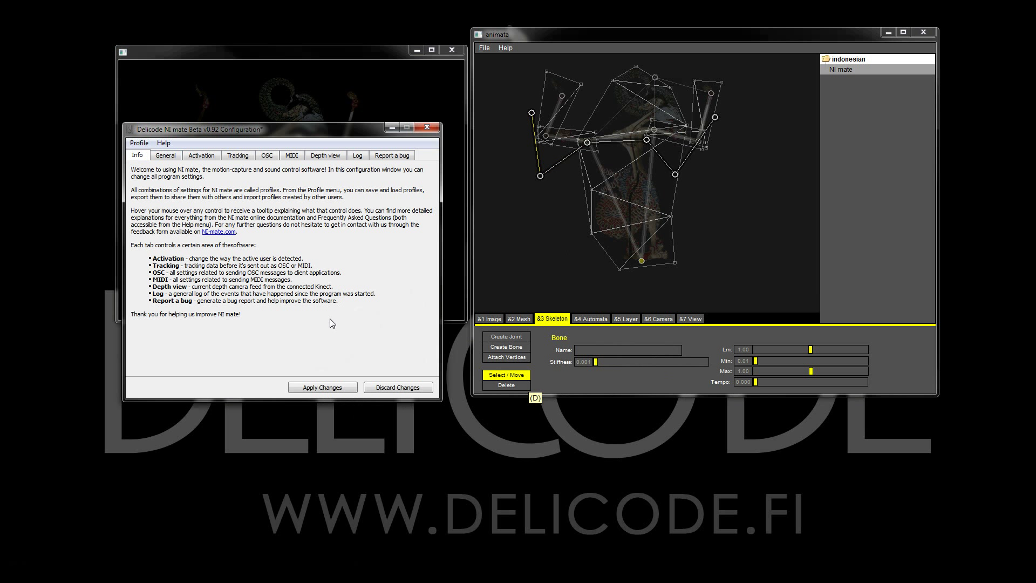
pyautogui.click(322, 390)
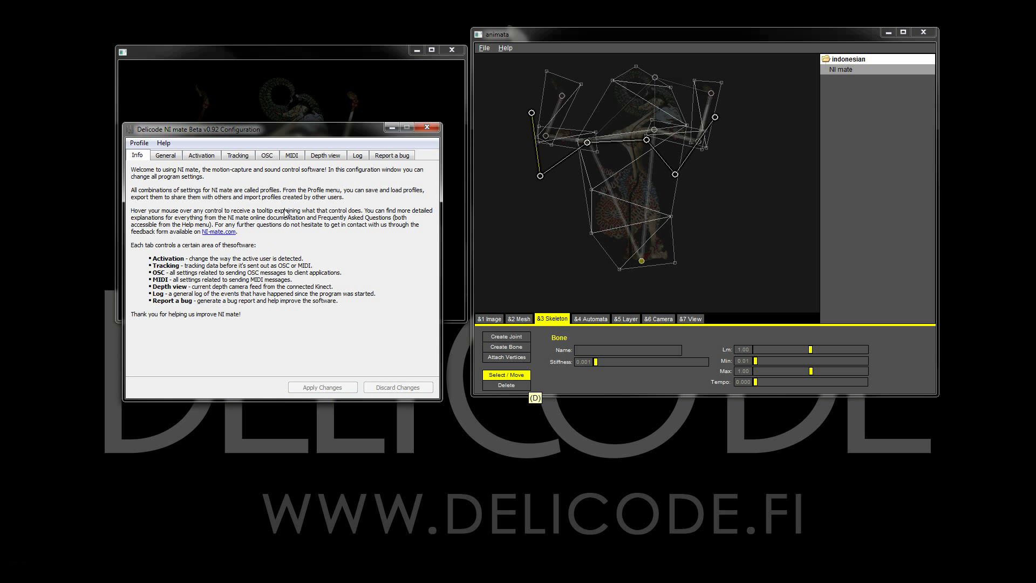
# - In the OSC settings, turn off Exact Data and Quantized Data
pyautogui.click(267, 156)
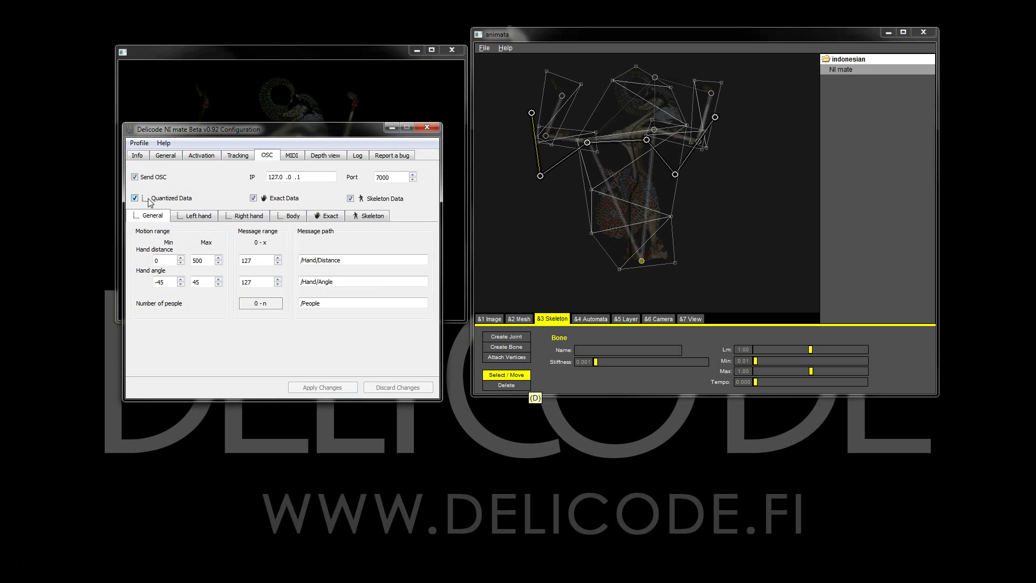
pyautogui.click(253, 198)
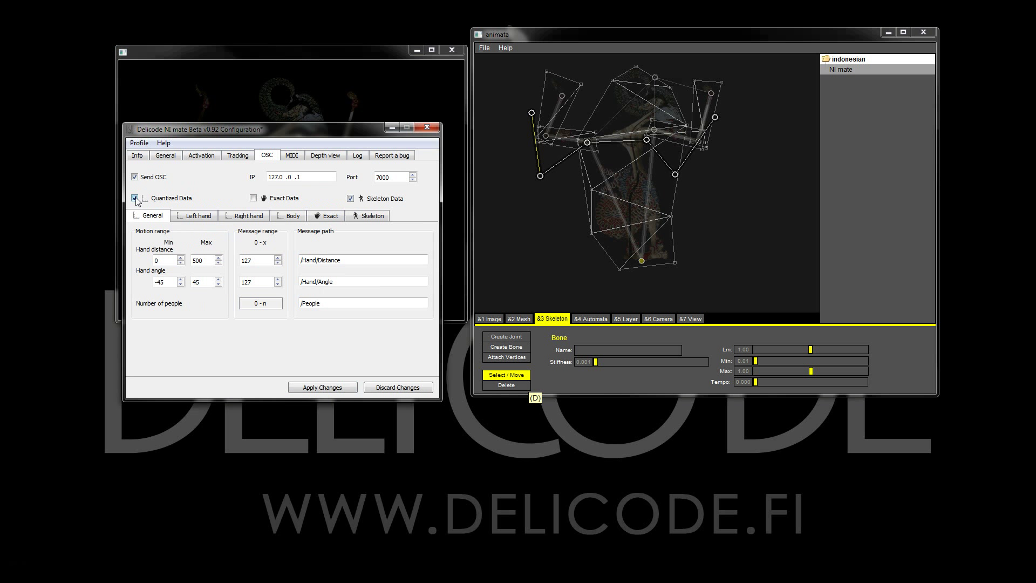
pyautogui.click(164, 200)
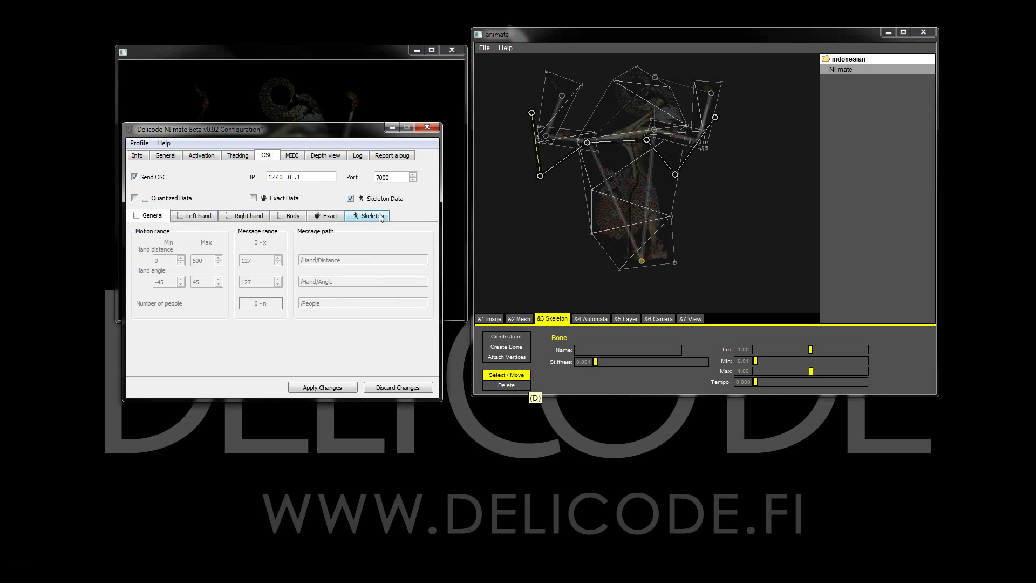
# - Change the OSC port to 7110 and the skeleton format to Animata joint
pyautogui.doubleClick(394, 177)
pyautogui.write('7110')
pyautogui.click(380, 218)
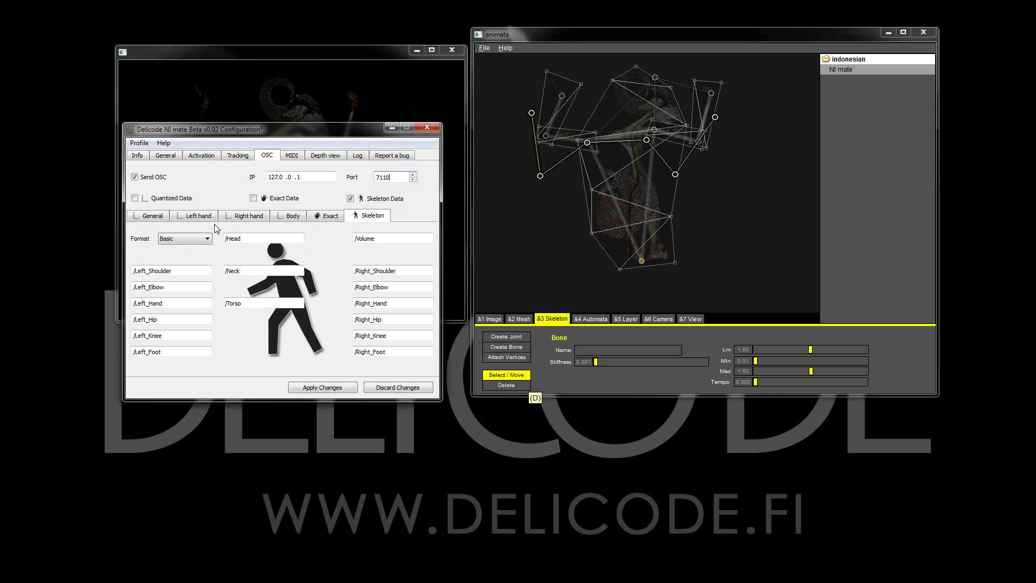
pyautogui.click(189, 238)
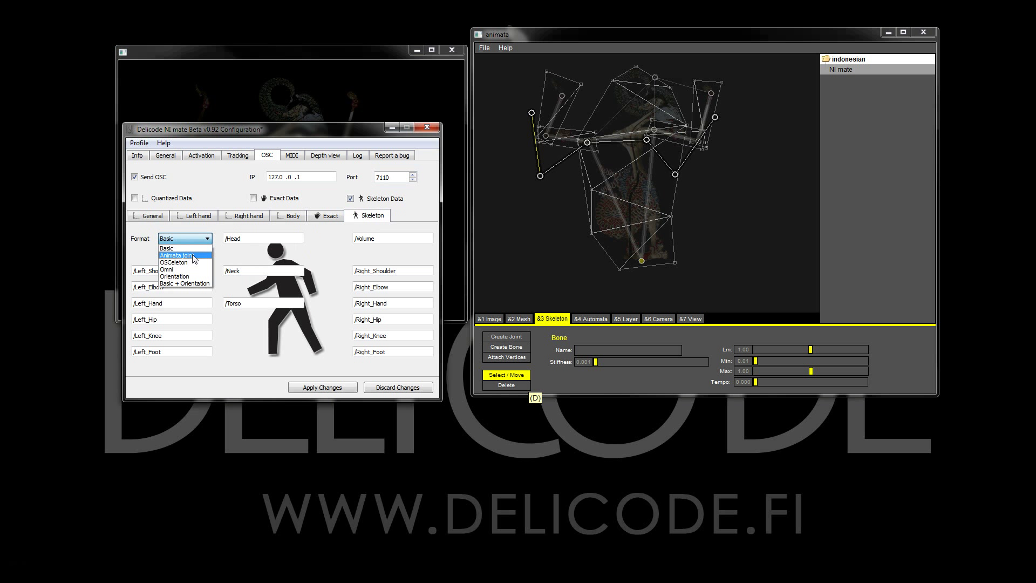
pyautogui.click(183, 255)
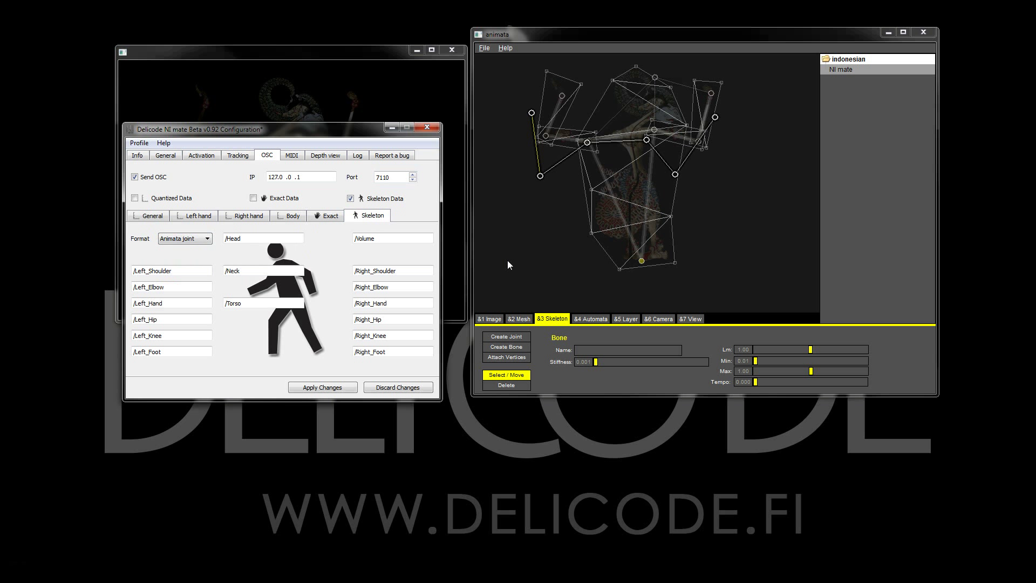
pyautogui.click(607, 177)
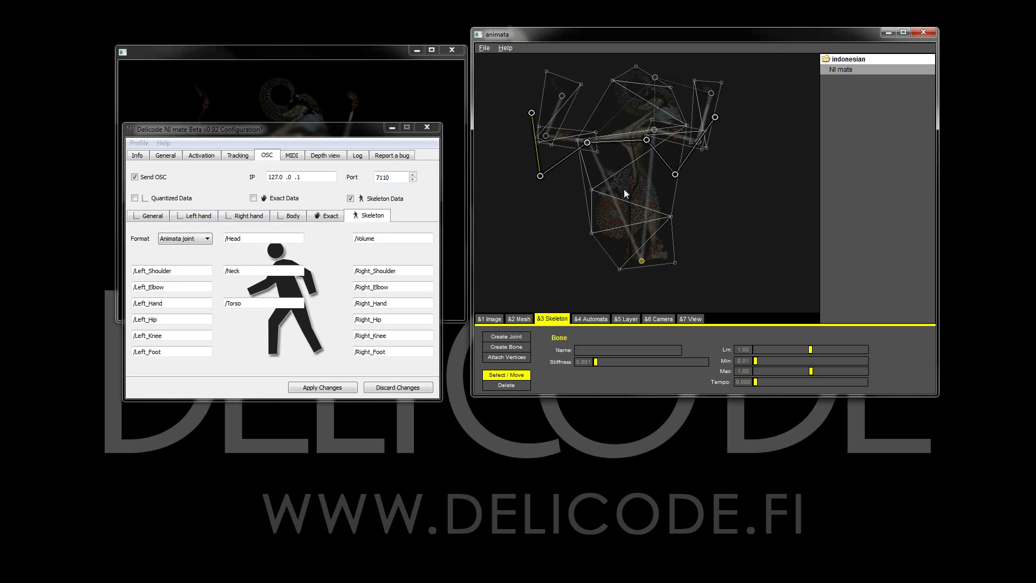
# - Name the top-left hand joint /Left_Hand after checking NI mate's skeleton path names
pyautogui.click(531, 113)
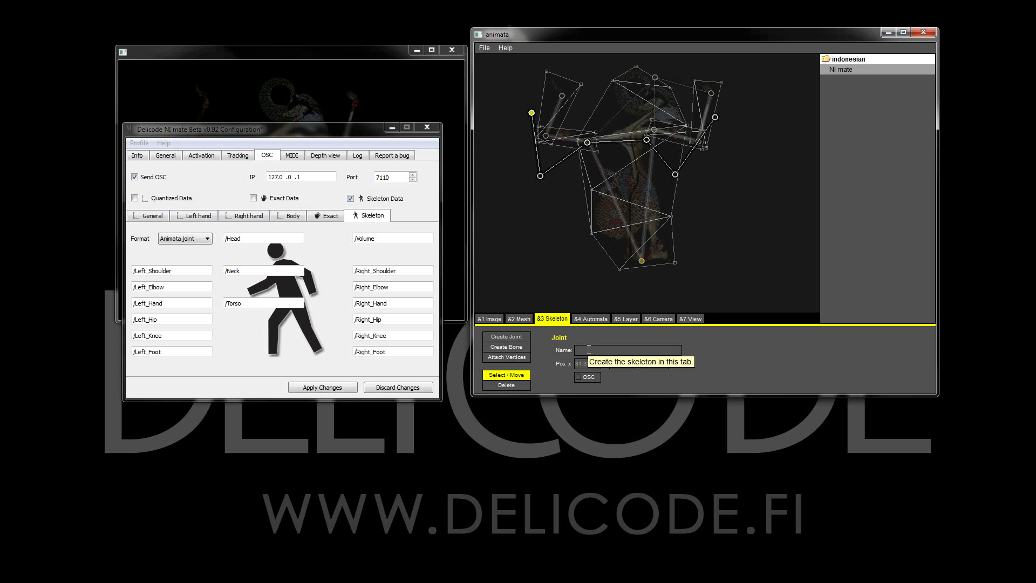
pyautogui.click(238, 305)
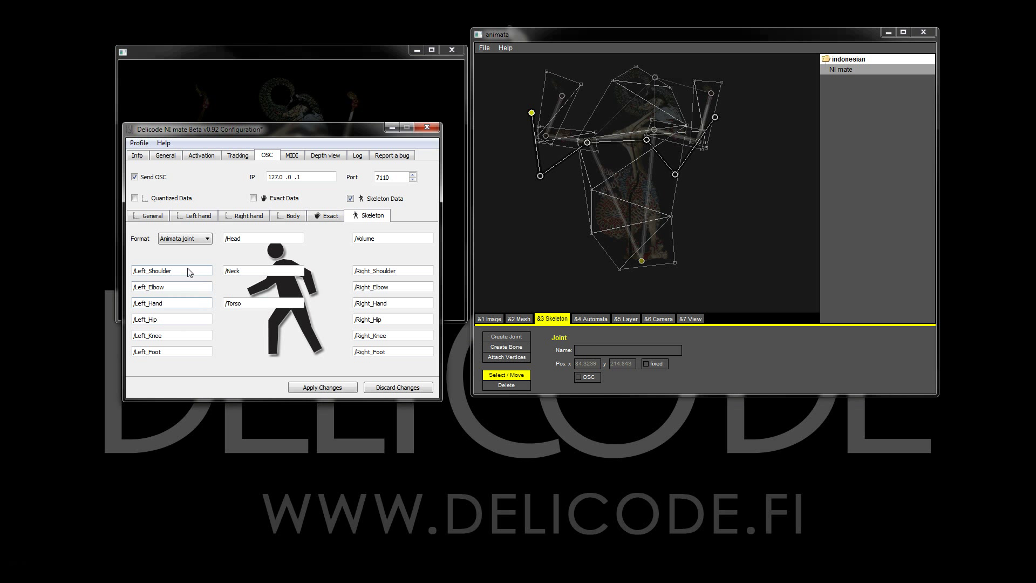
pyautogui.click(638, 382)
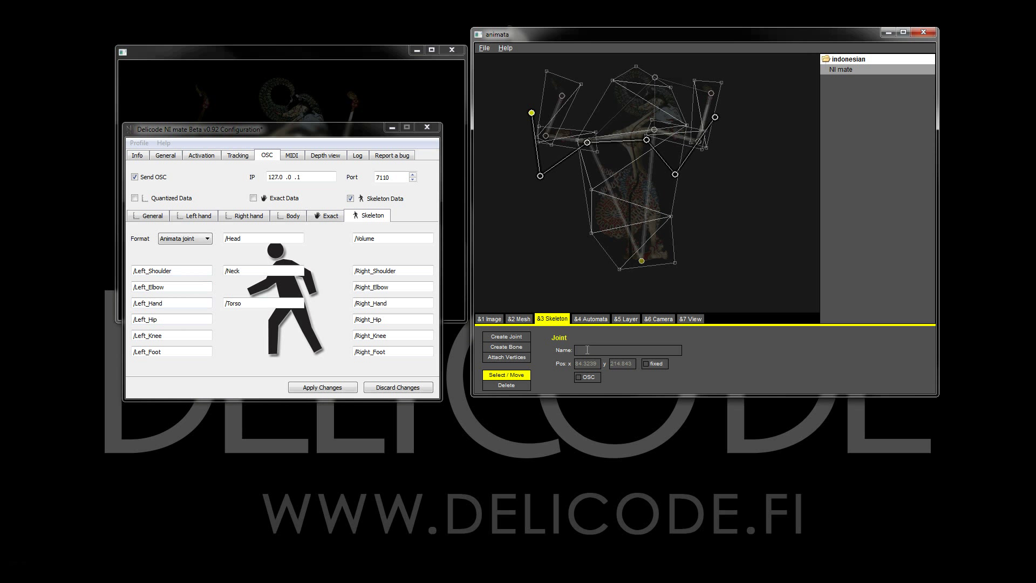
pyautogui.click(409, 311)
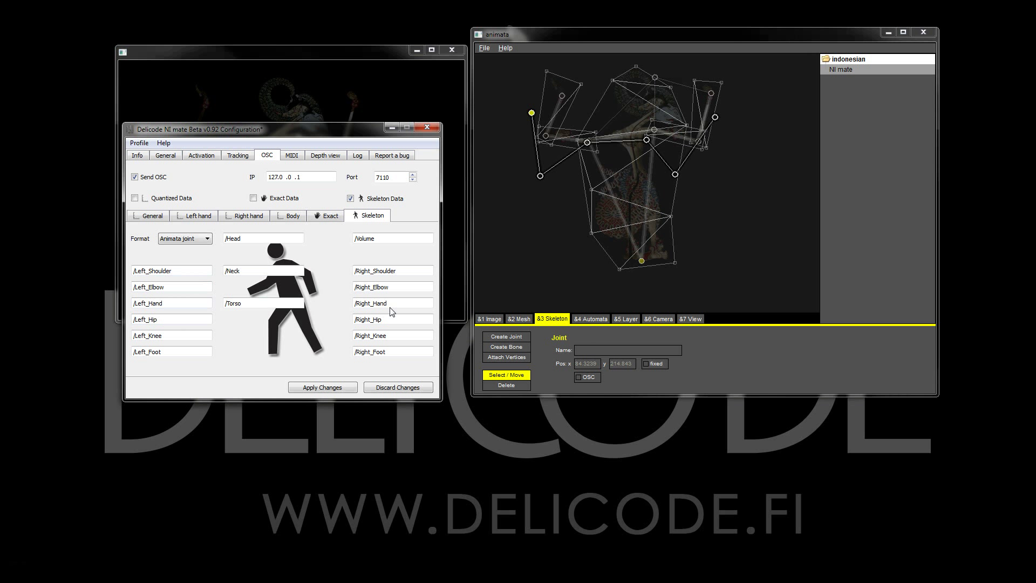
pyautogui.click(587, 341)
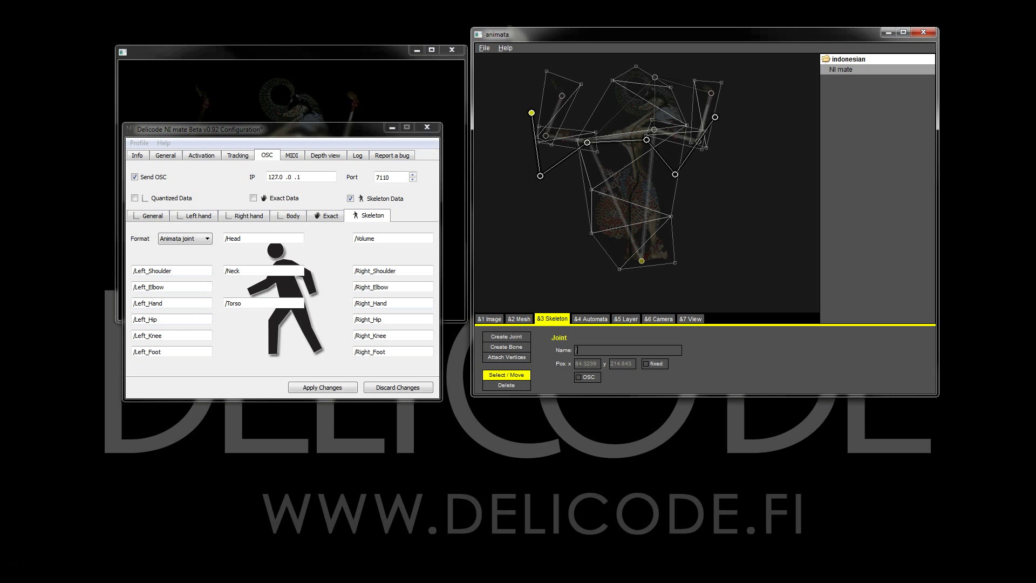
pyautogui.write('/Left_Hand')
# - Name the left elbow and left shoulder joints /Left_Elbow and /Left_Shoulder
pyautogui.click(541, 177)
pyautogui.write('/Left_Shoulder')
pyautogui.press('BackSpace')
pyautogui.press('BackSpace')
pyautogui.press('BackSpace')
pyautogui.press('BackSpace')
pyautogui.press('BackSpace')
pyautogui.press('BackSpace')
pyautogui.press('BackSpace')
pyautogui.press('BackSpace')
pyautogui.write('Elbow')
pyautogui.click(587, 142)
pyautogui.click(594, 349)
pyautogui.write('/Left_Shoulder')
# - Name the right shoulder, right elbow and top-right hand joints /Right_Shoulder, /Right_Elbow, /Left_Hand
pyautogui.click(646, 140)
pyautogui.write('/Right_Shoulder')
pyautogui.click(674, 174)
pyautogui.write('/Right_elbow')
pyautogui.press('BackSpace')
pyautogui.write('E')
pyautogui.click(715, 117)
pyautogui.write('/Left_Hand')
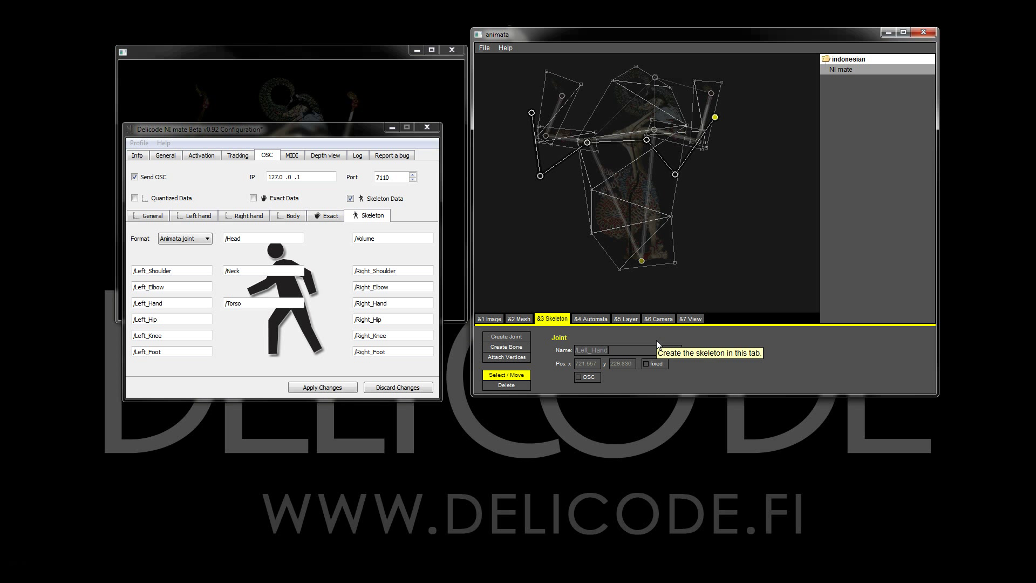
# - Open NI mate's Tracking settings and slightly nudge the hand joints in Animata
pyautogui.click(237, 168)
pyautogui.click(238, 156)
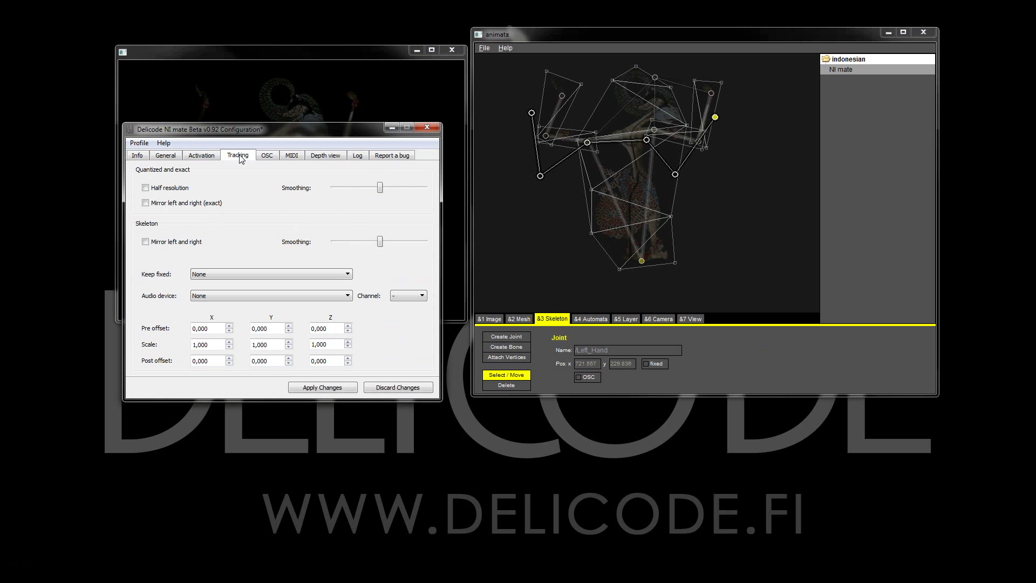
pyautogui.click(732, 155)
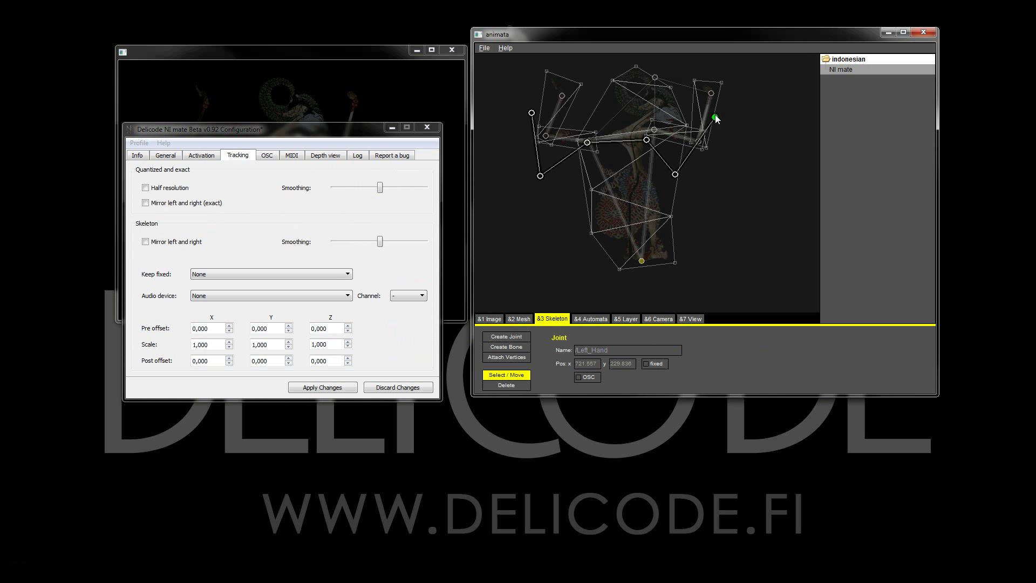
pyautogui.moveTo(716, 121); pyautogui.dragTo(712, 123)
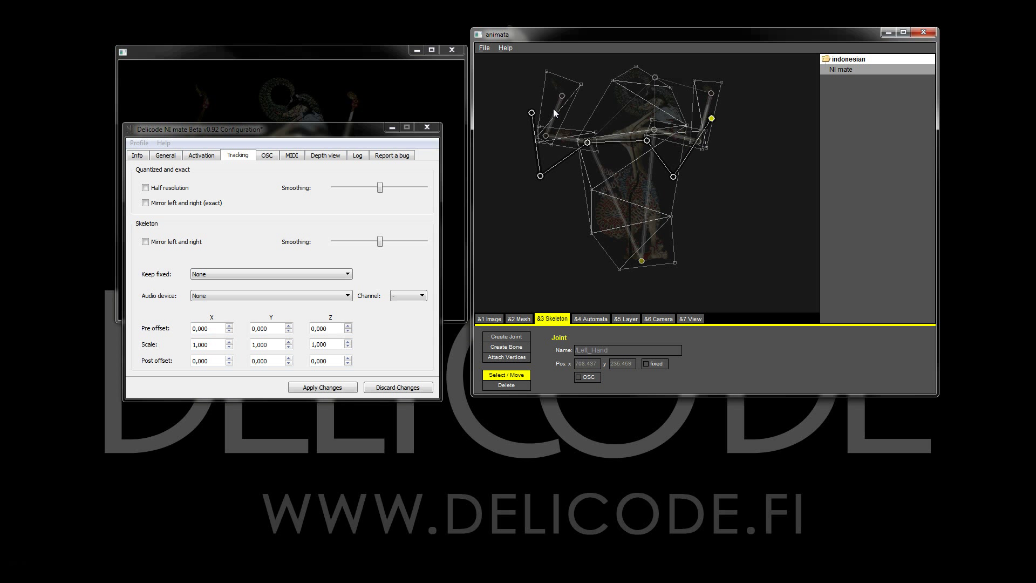
pyautogui.moveTo(533, 117); pyautogui.dragTo(528, 116)
pyautogui.moveTo(711, 119); pyautogui.dragTo(713, 119)
# - Enter -600 for both Scale X and Scale Y in NI mate's Tracking settings
pyautogui.click(216, 345)
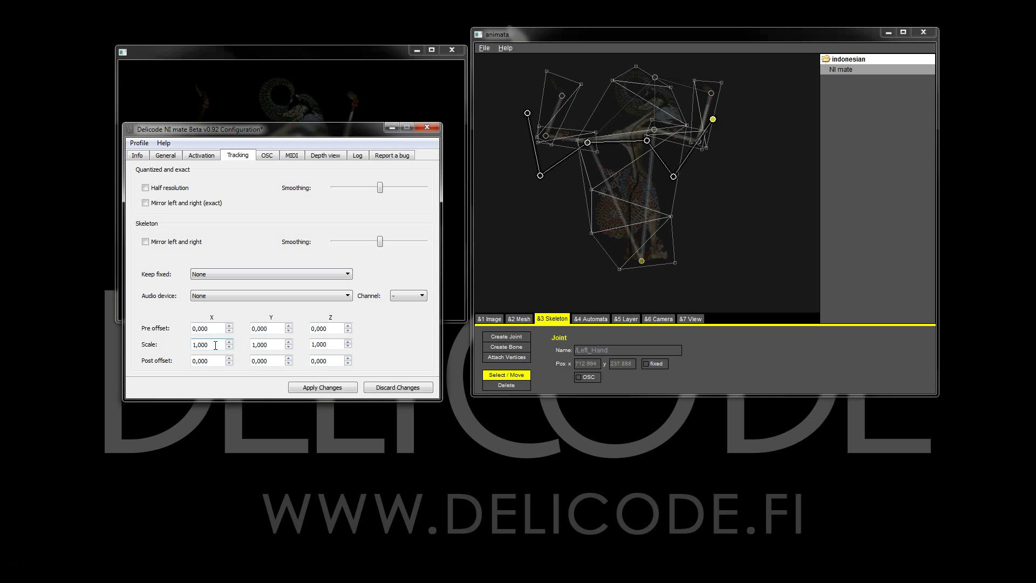
pyautogui.doubleClick(216, 344)
pyautogui.click(517, 197)
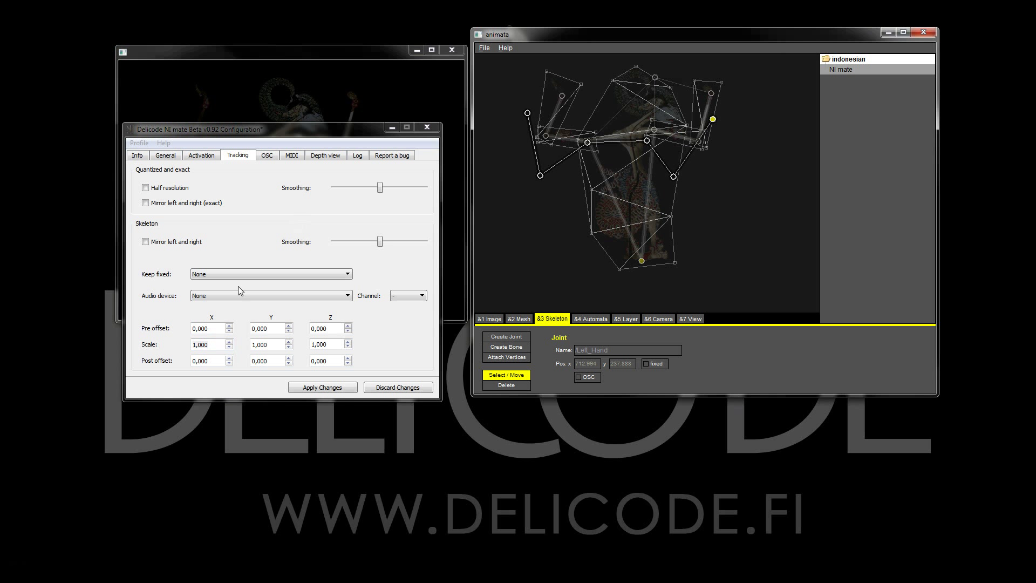
pyautogui.click(215, 344)
pyautogui.write('-')
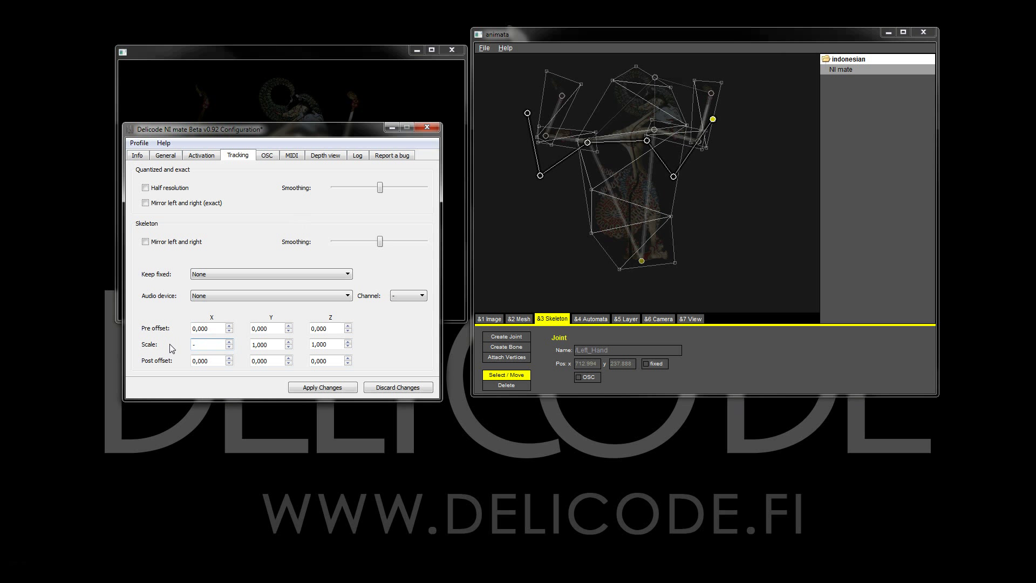
pyautogui.write('600')
pyautogui.press('Tab')
pyautogui.click(275, 359)
# - Apply NI mate's -600 X and Y skeleton scale so the joints appear on Animata's canvas
pyautogui.click(564, 338)
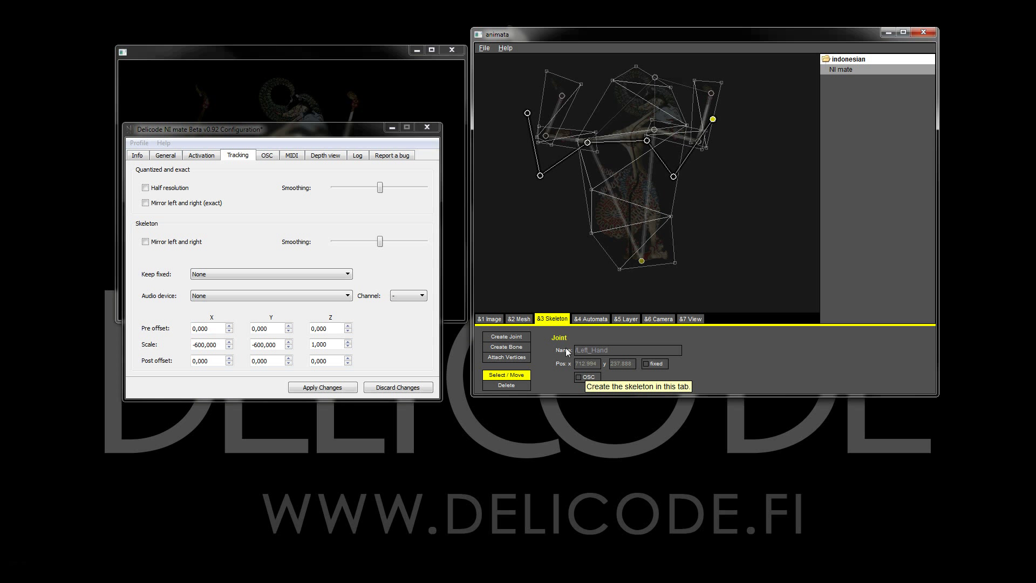
pyautogui.click(614, 349)
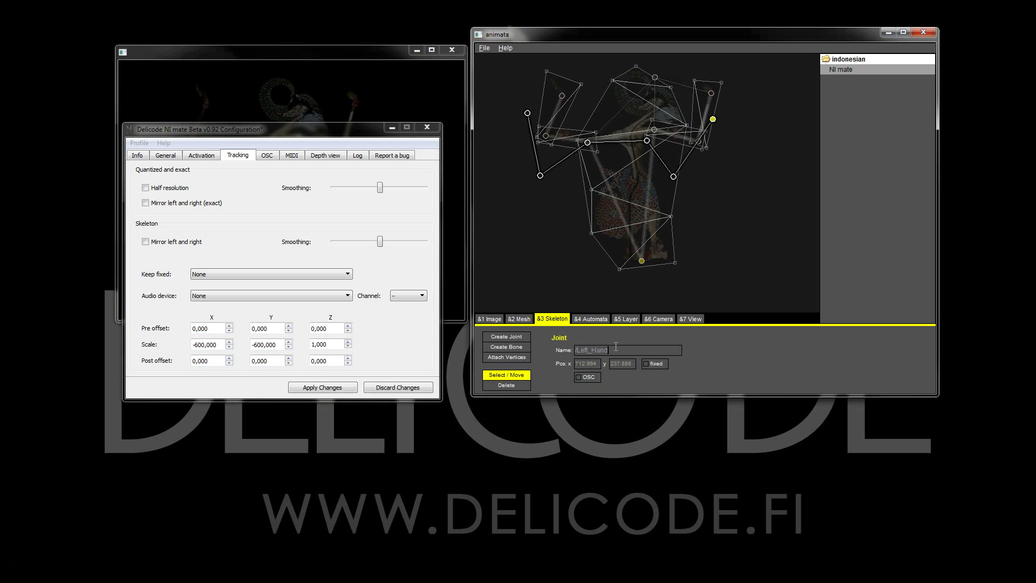
pyautogui.click(321, 389)
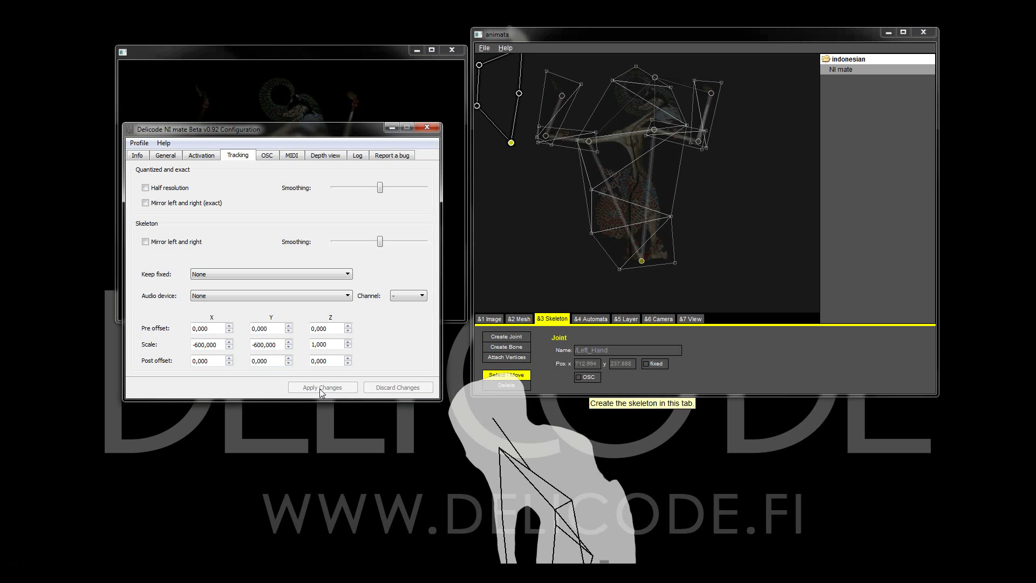
# - Set NI mate's post offset X and Y both to 500 and apply the changes
pyautogui.doubleClick(208, 359)
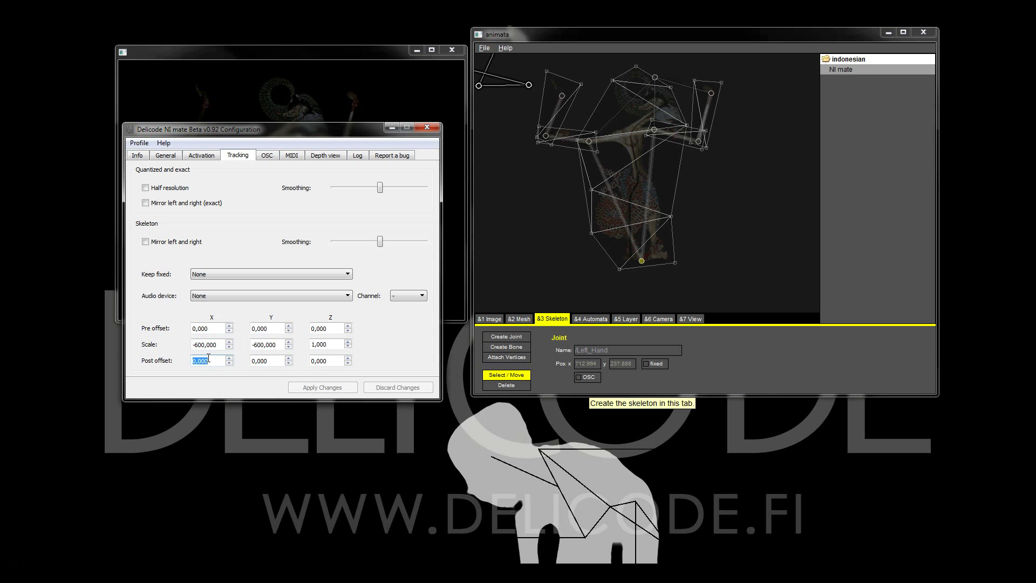
pyautogui.write('500')
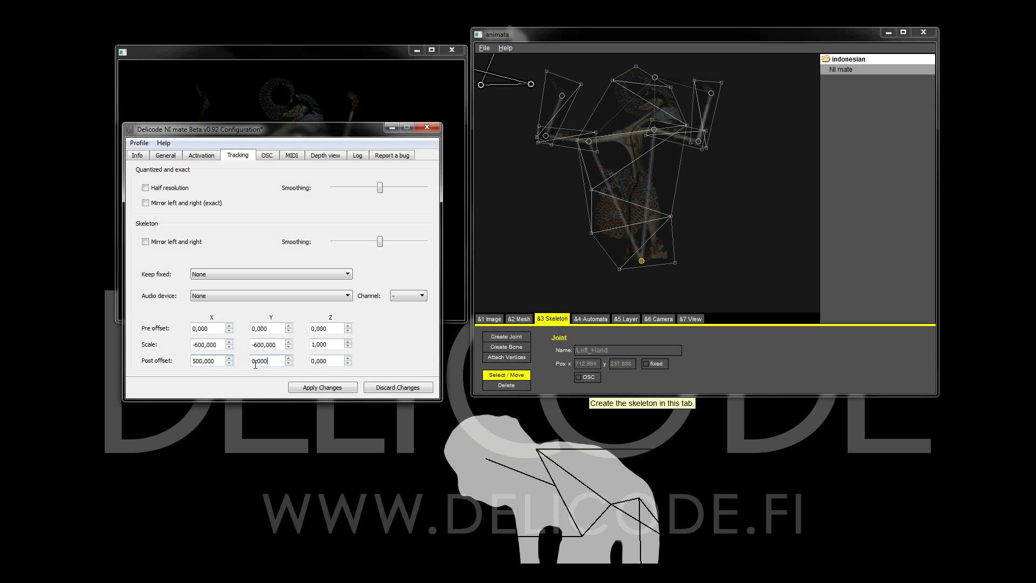
pyautogui.doubleClick(270, 360)
pyautogui.write('500')
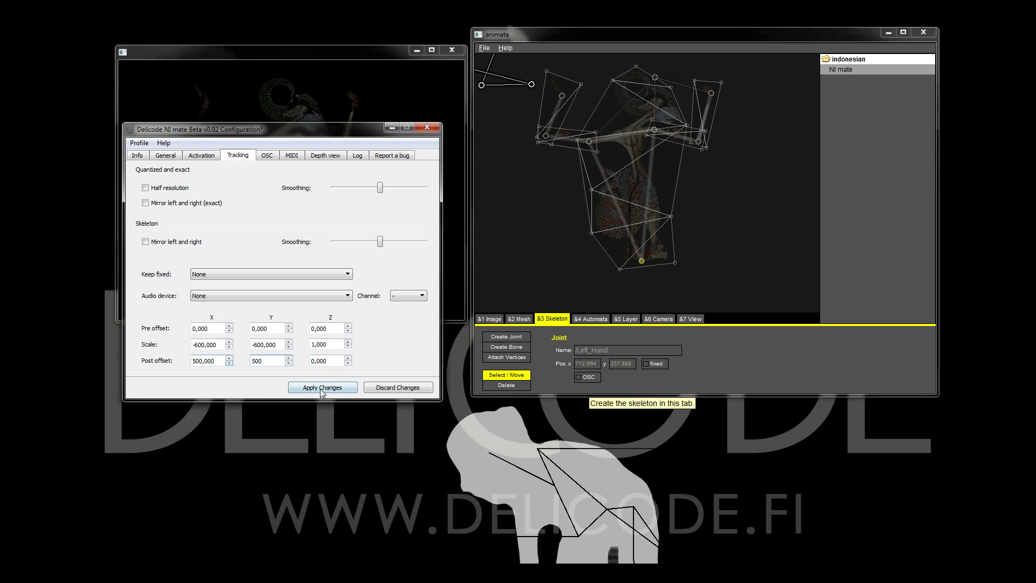
pyautogui.click(322, 388)
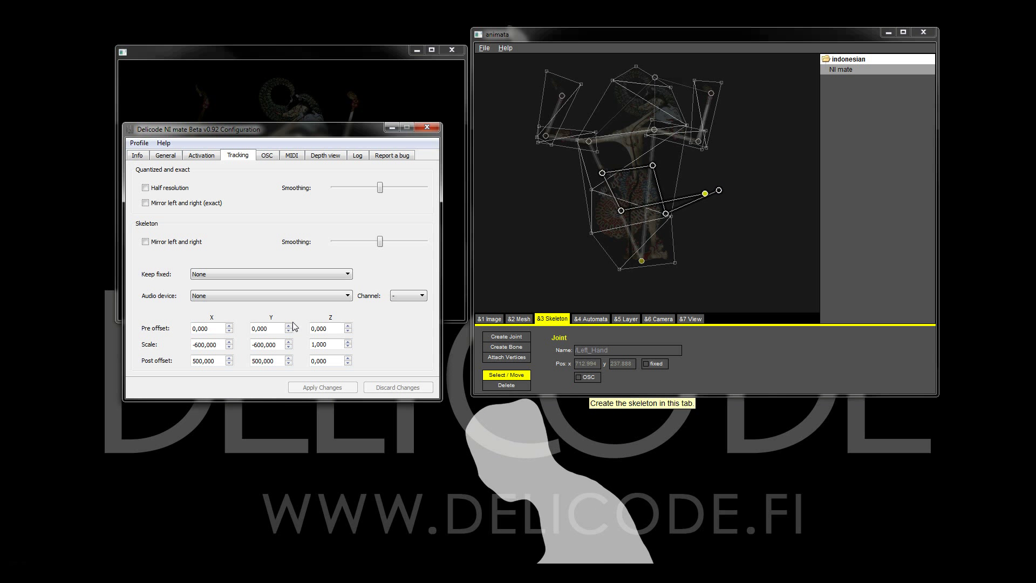
# - Select the live skeleton's Left_Hand joint on the Animata canvas to identify the hands
pyautogui.click(715, 223)
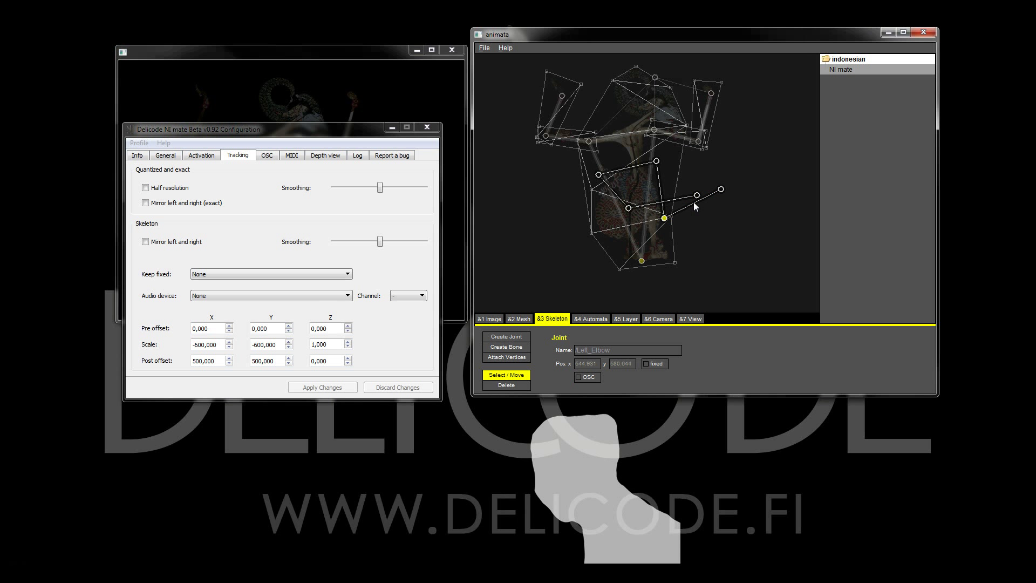
pyautogui.click(721, 190)
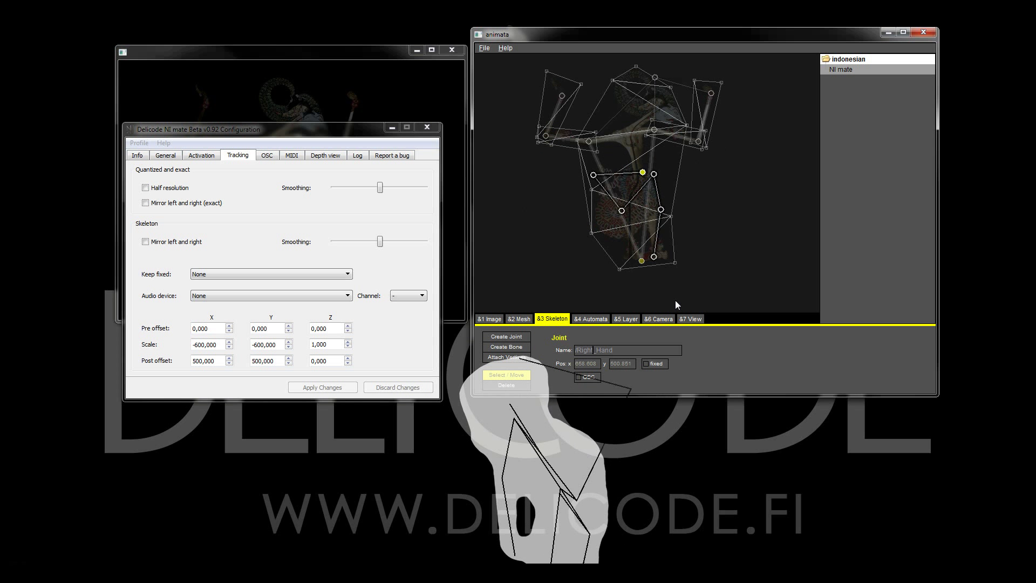
# - Enable 'Mirror left and right' in NI mate's Tracking tab, apply it, and return to Animata
pyautogui.click(160, 246)
pyautogui.click(149, 246)
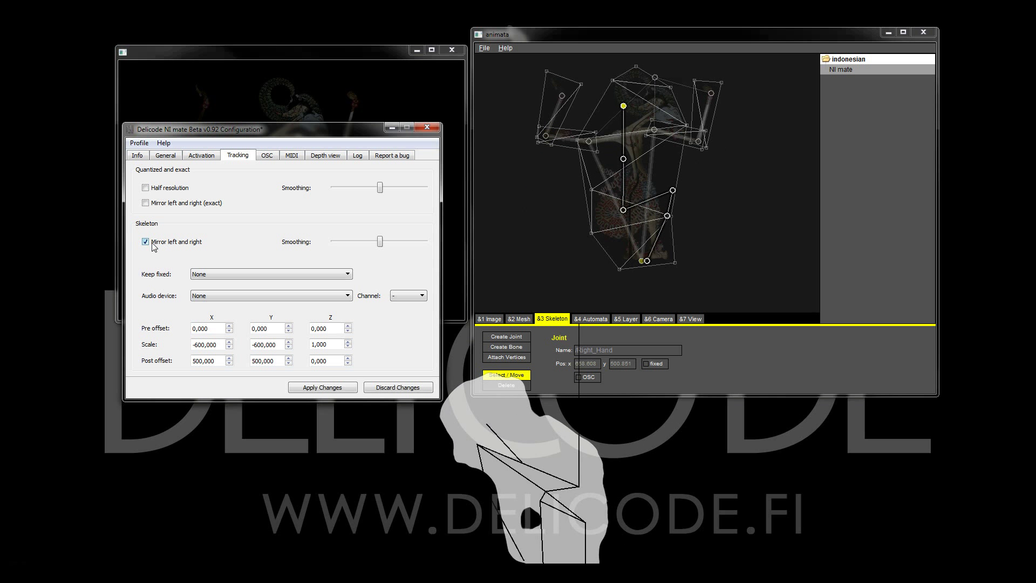
pyautogui.click(305, 388)
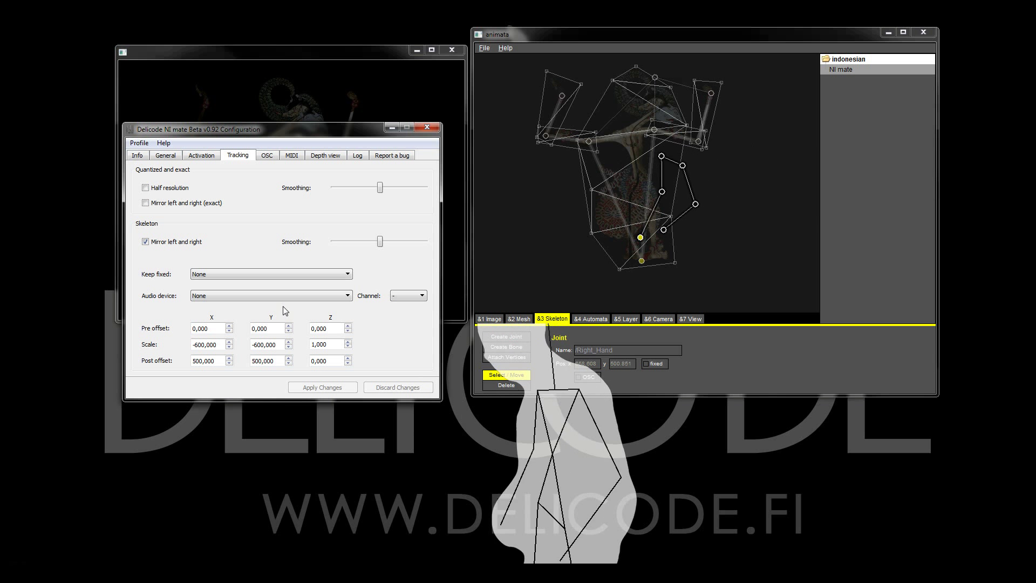
pyautogui.click(559, 213)
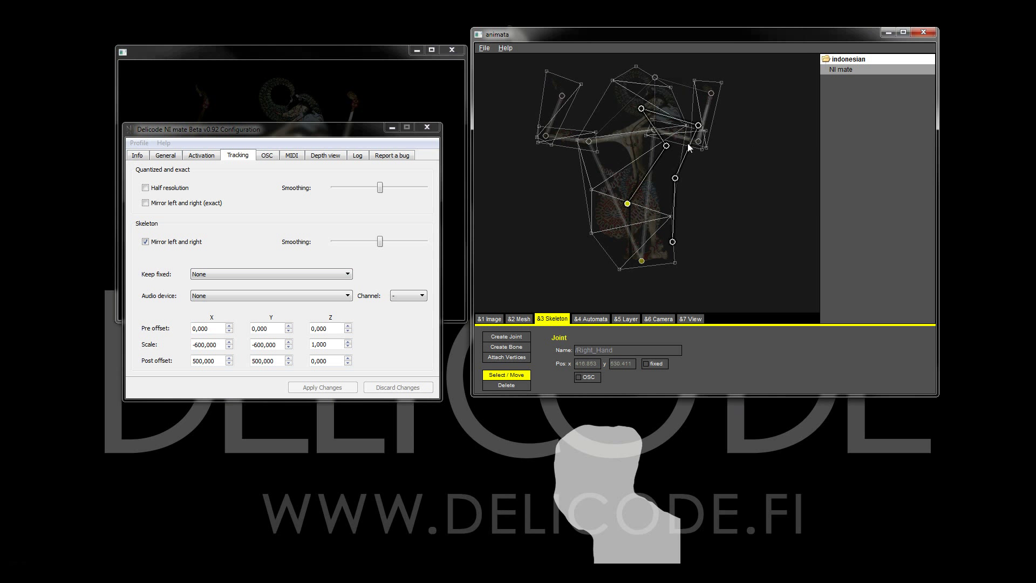
# - Hide the NI mate layer and raise the indonesian puppet layer's Alpha to 1
pyautogui.click(627, 318)
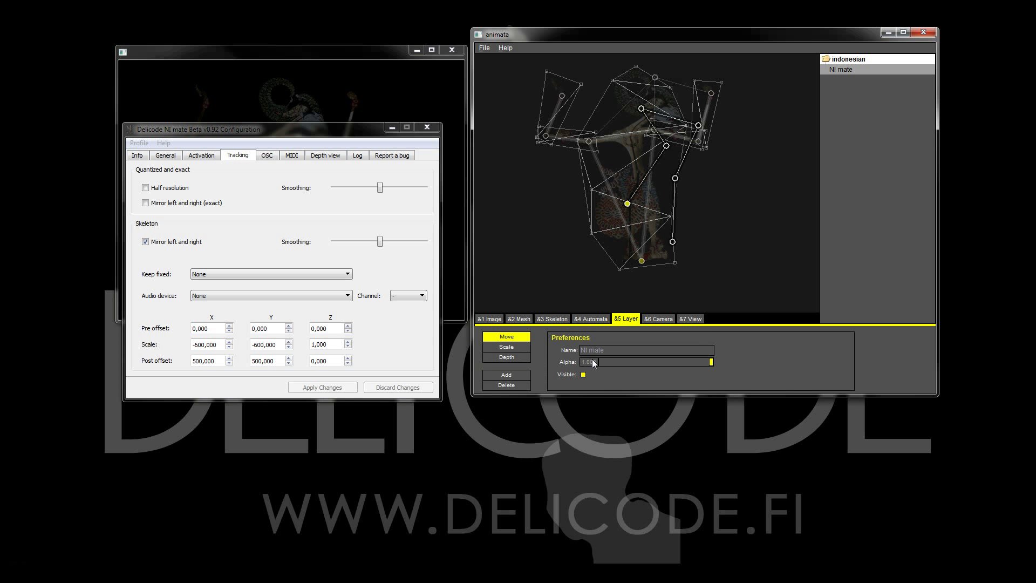
pyautogui.click(583, 374)
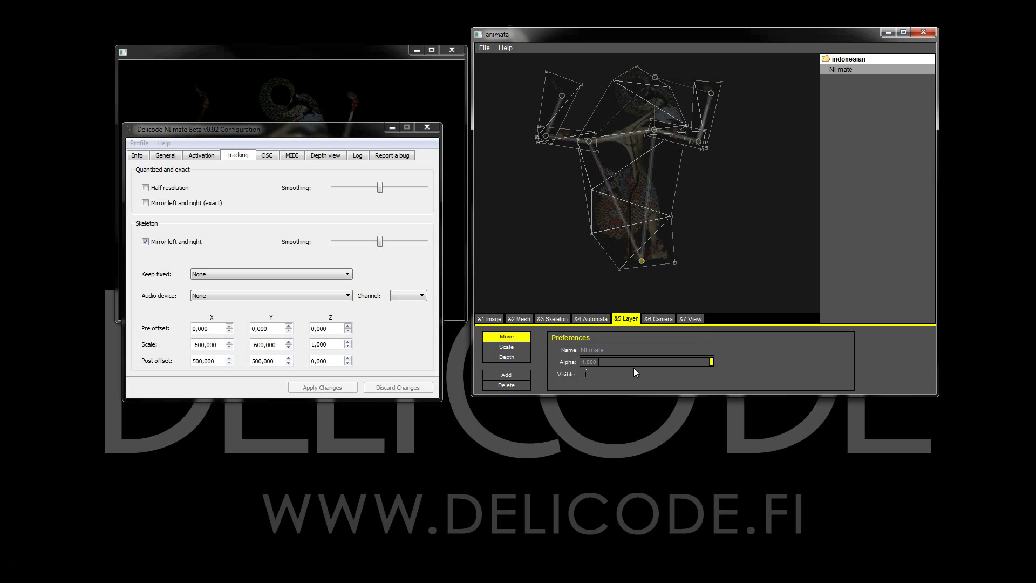
pyautogui.click(861, 60)
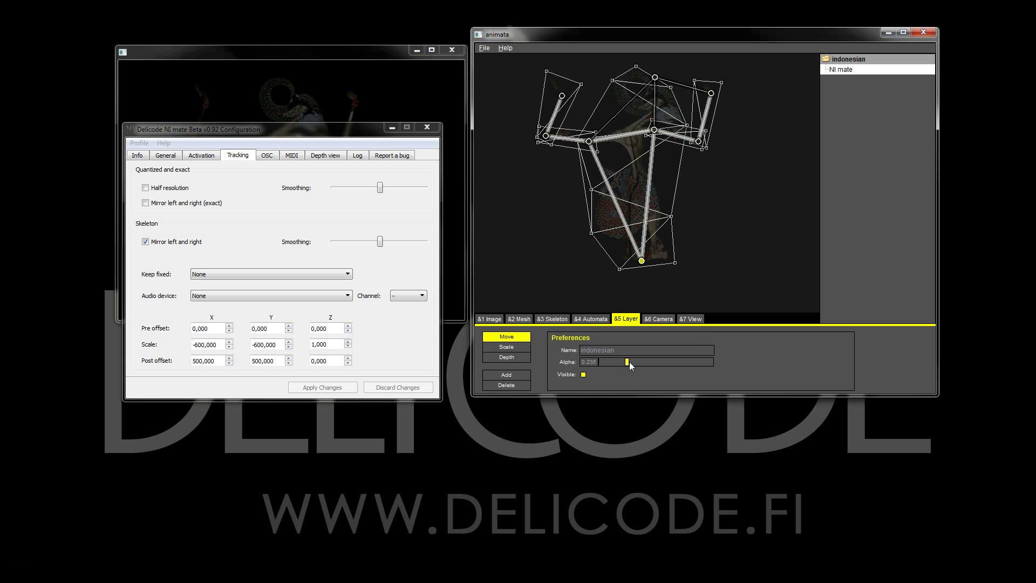
pyautogui.moveTo(629, 362); pyautogui.dragTo(738, 357)
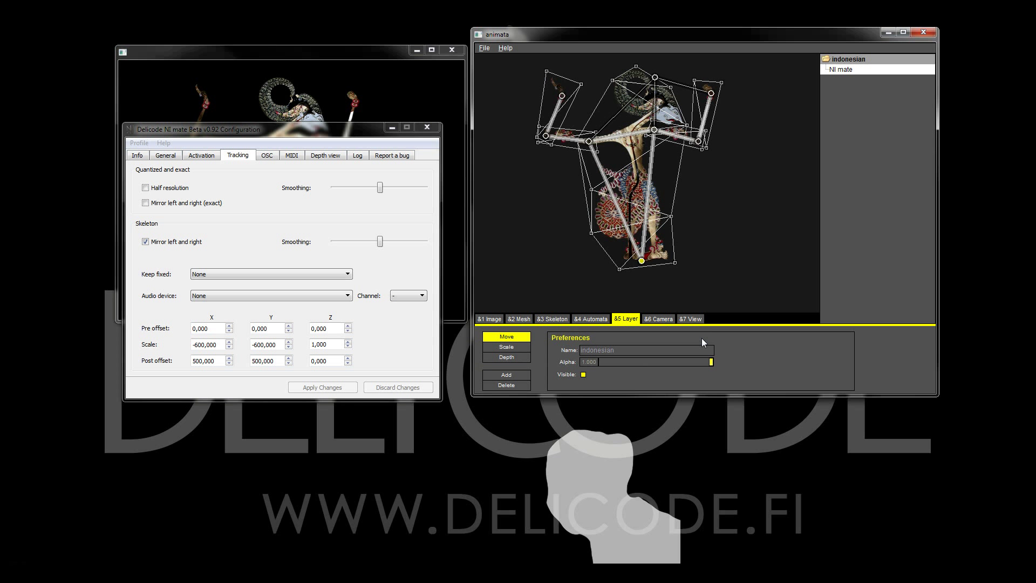
# - Select each puppet arm joint: right hand, elbow, shoulder, then Left_Shoulder, Left_Elbow, Left_Hand
pyautogui.click(554, 320)
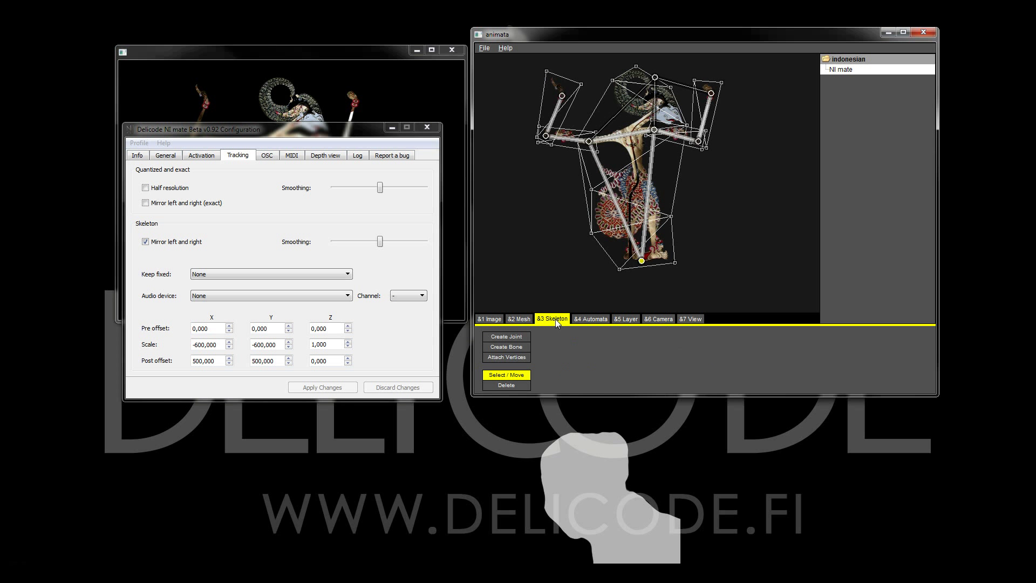
pyautogui.click(561, 95)
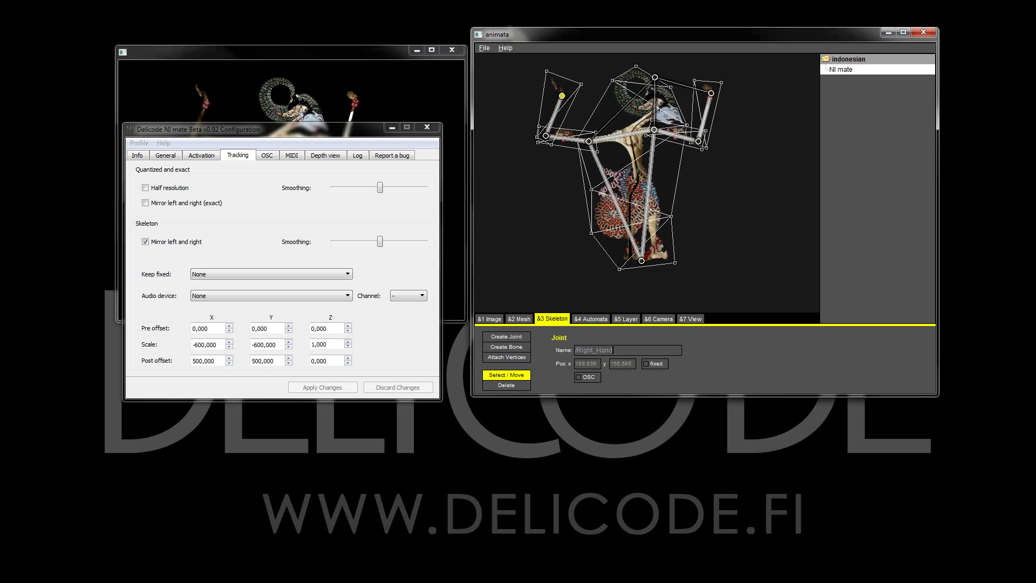
pyautogui.click(546, 135)
pyautogui.click(589, 141)
pyautogui.click(654, 130)
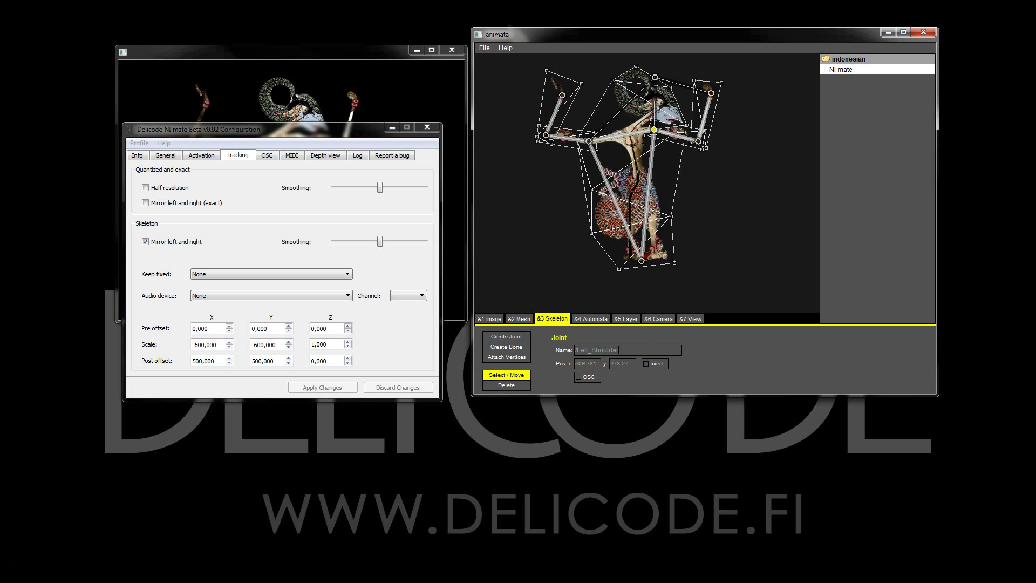
pyautogui.click(699, 141)
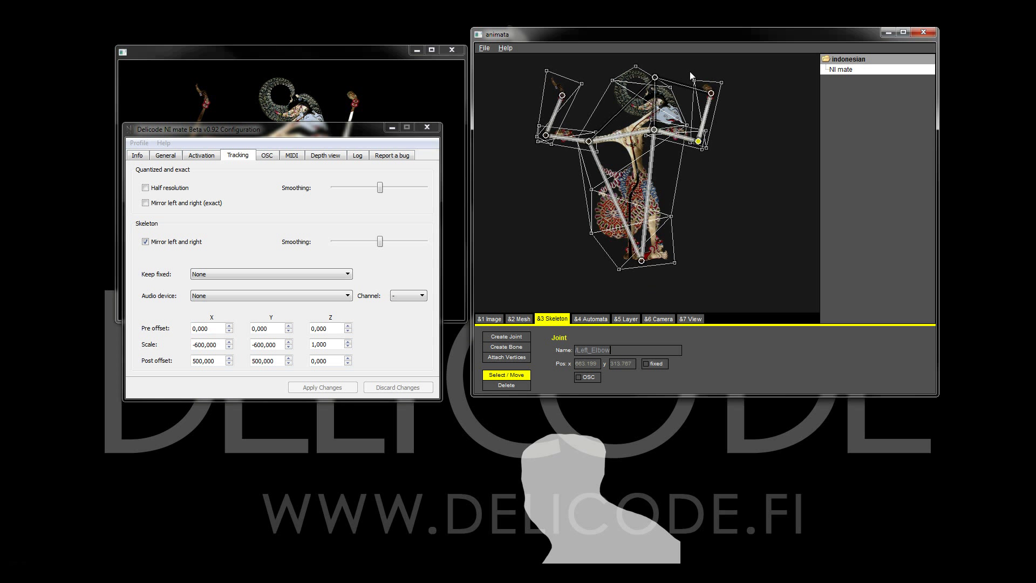
pyautogui.click(711, 93)
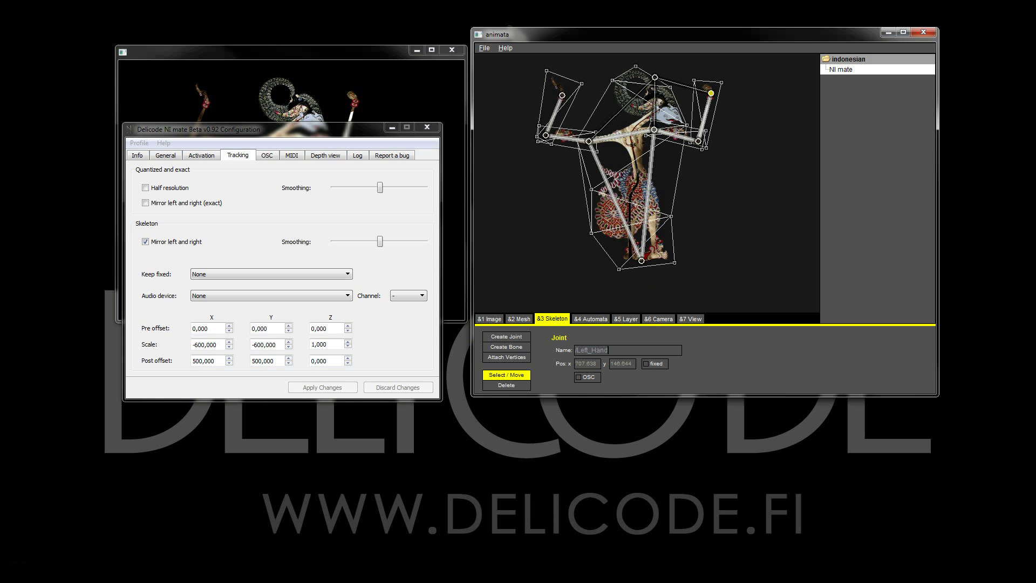
# - Raise the puppet output window and drag it rightward over the editor
pyautogui.click(374, 49)
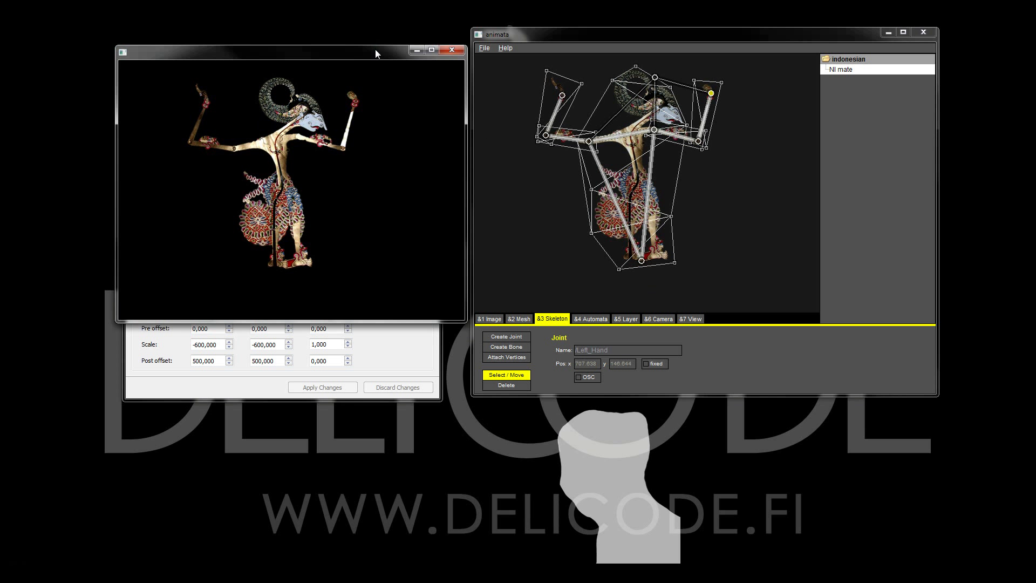
pyautogui.moveTo(412, 46); pyautogui.dragTo(491, 41)
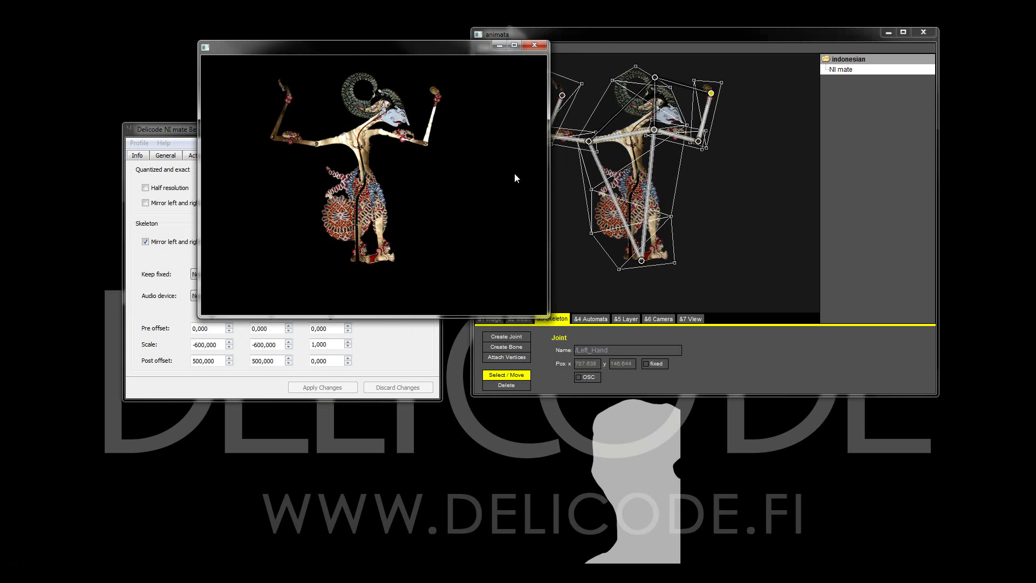